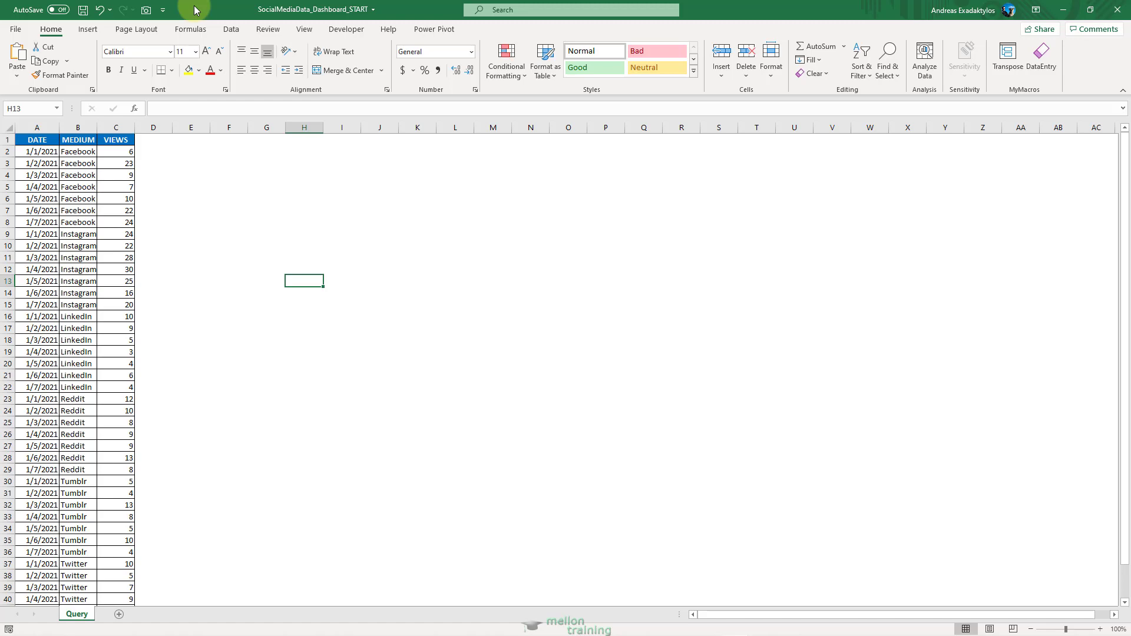
Create a PivotTable on a new worksheet from columns A to C of the Query sheet.
drag(33, 127, 114, 126)
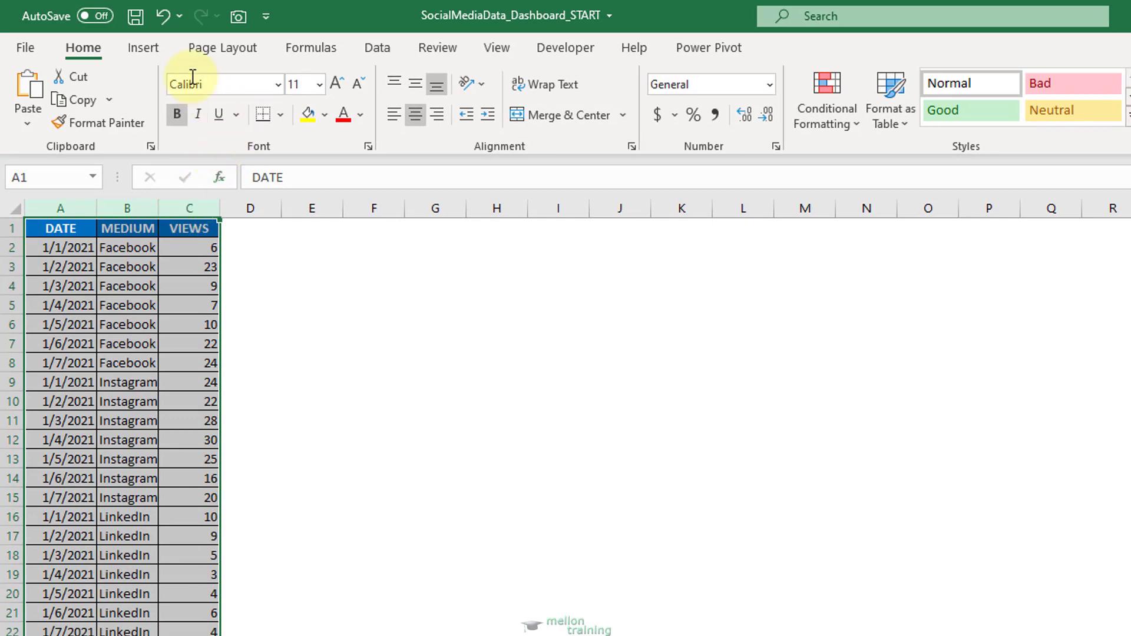
click(151, 49)
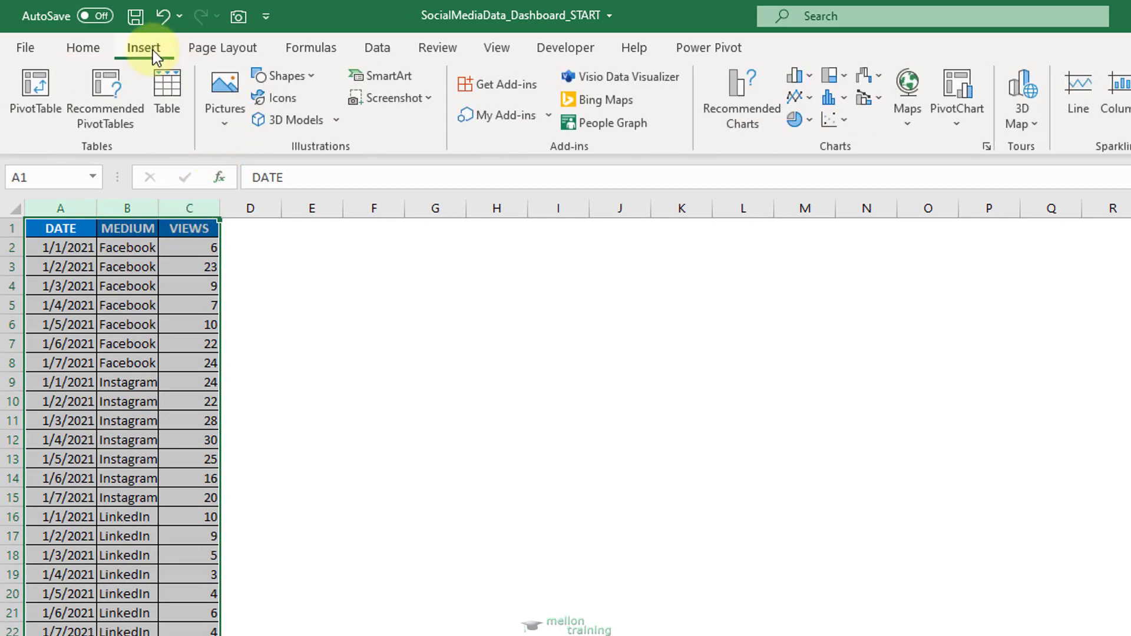
click(46, 87)
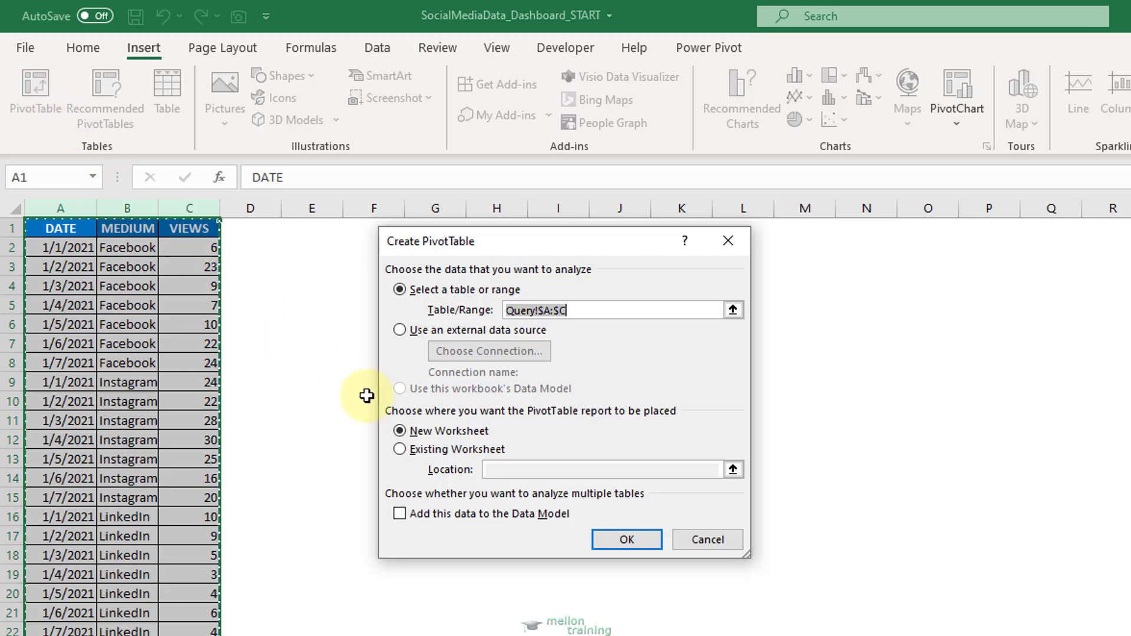
click(607, 539)
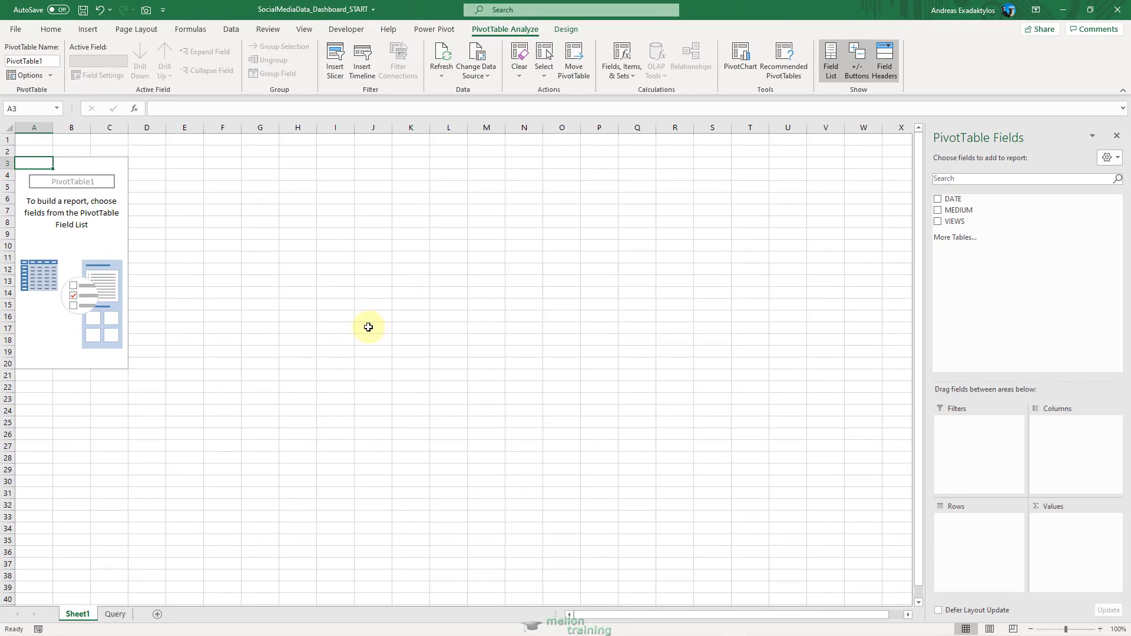
Rename the new PivotTable worksheet as SocialMediaDashboard.
double_click(88, 615)
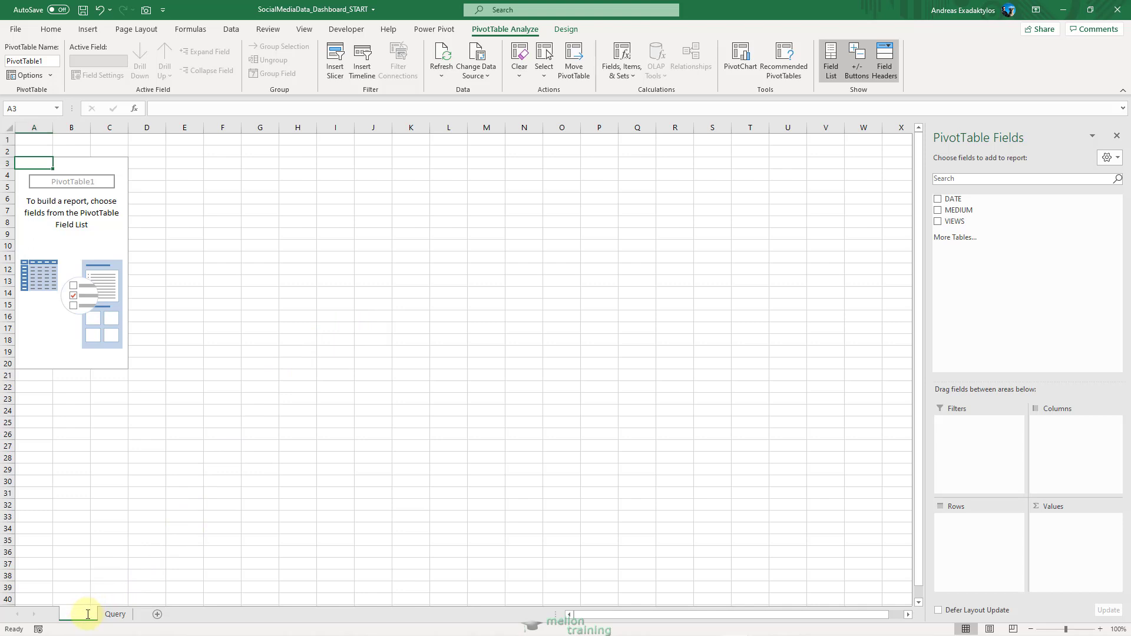
text(Soci)
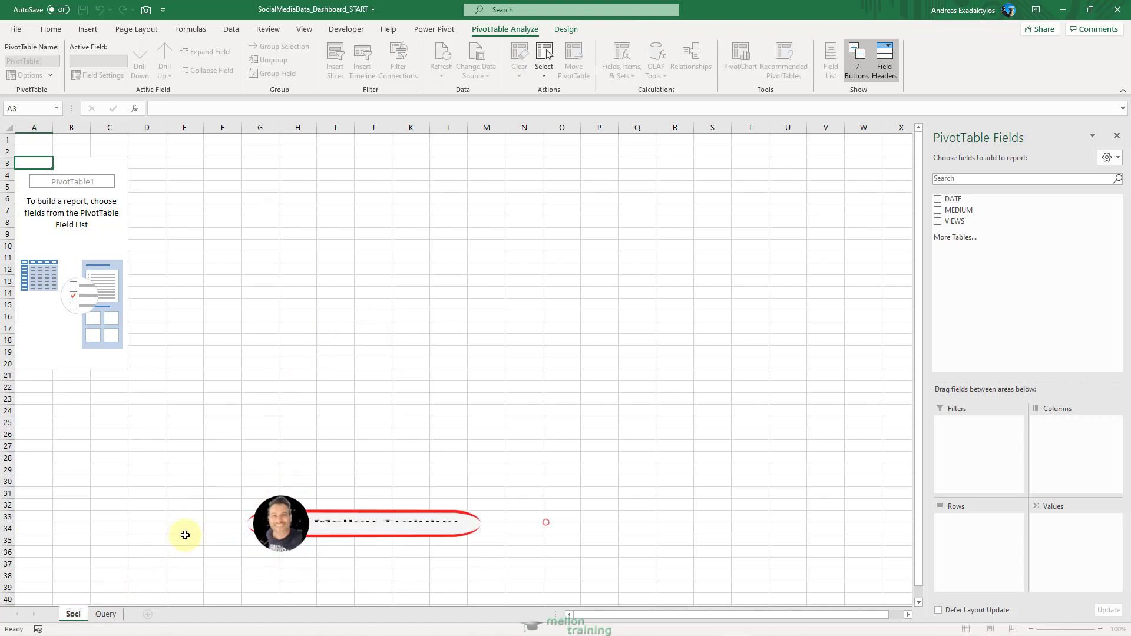
text(alMedia)
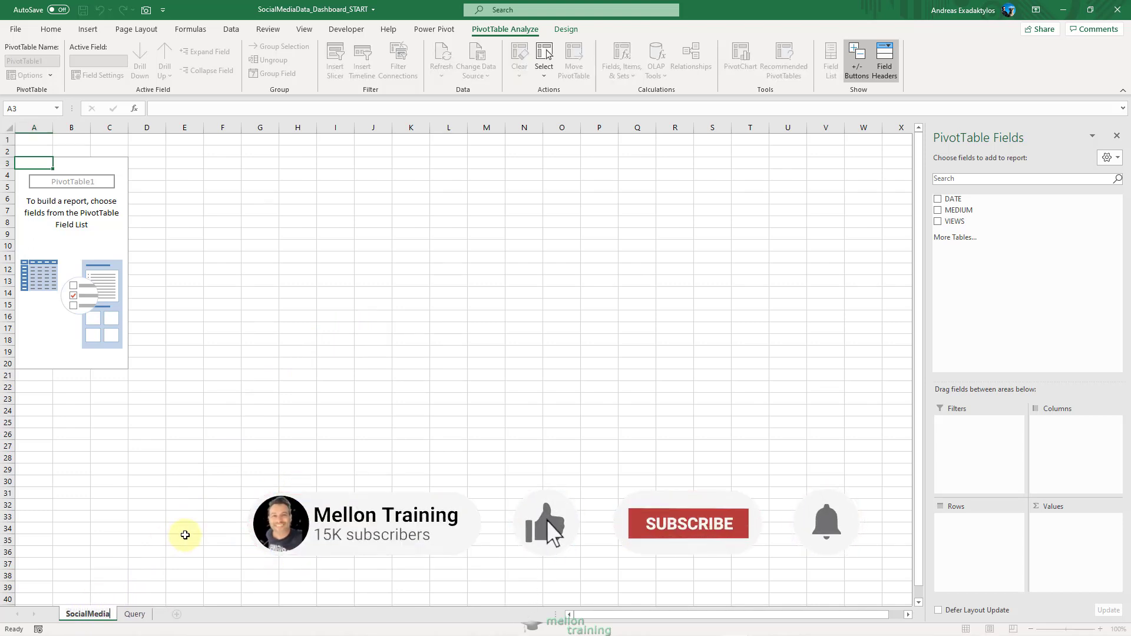
text(Dashboard)
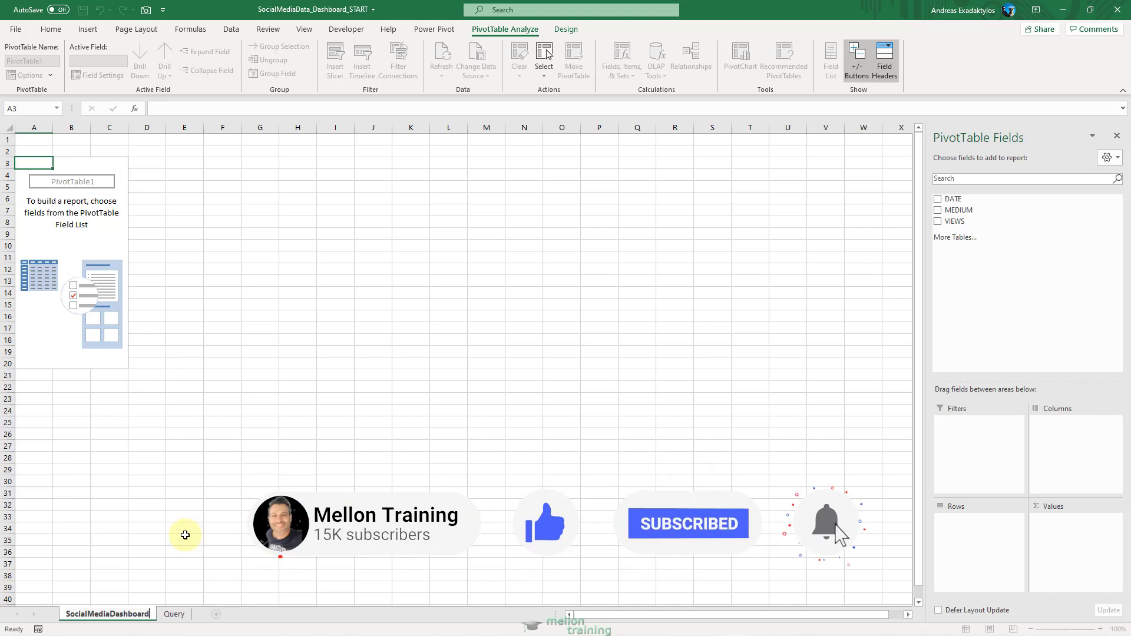
click(185, 535)
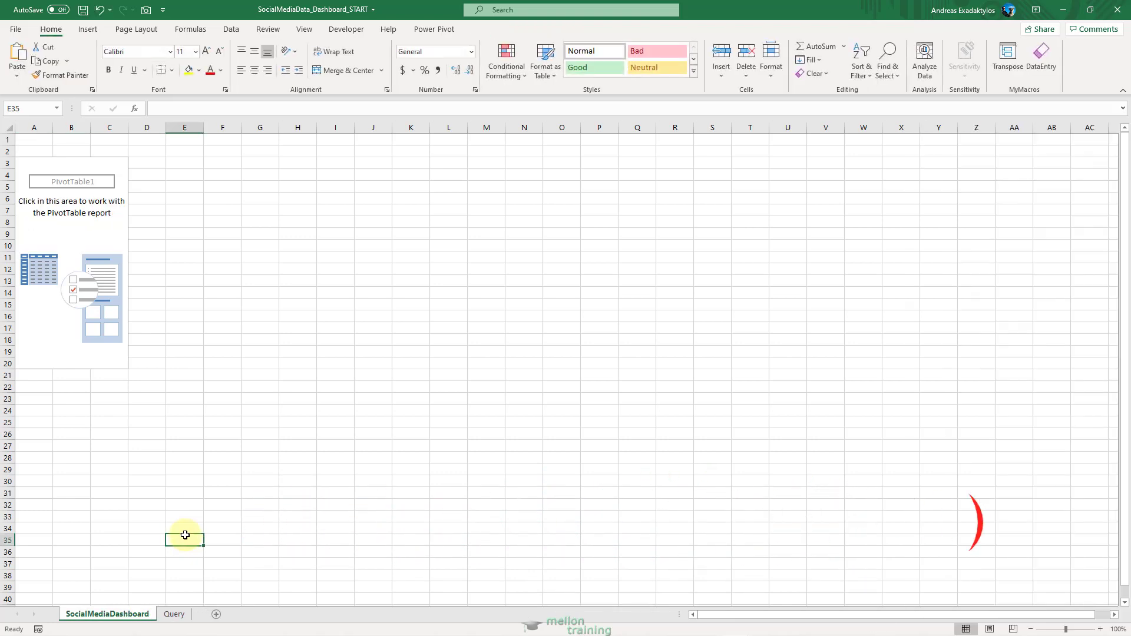
Lay out the PivotTable with MEDIUM as rows, DATE as columns and the sum of VIEWS as values.
click(98, 237)
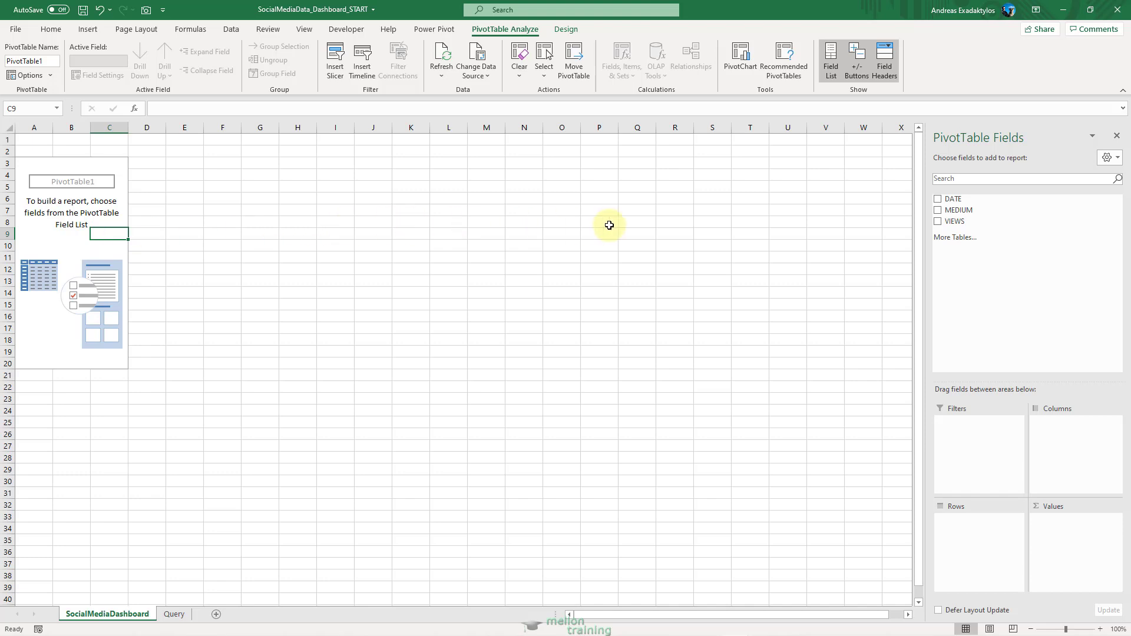
drag(944, 212, 962, 539)
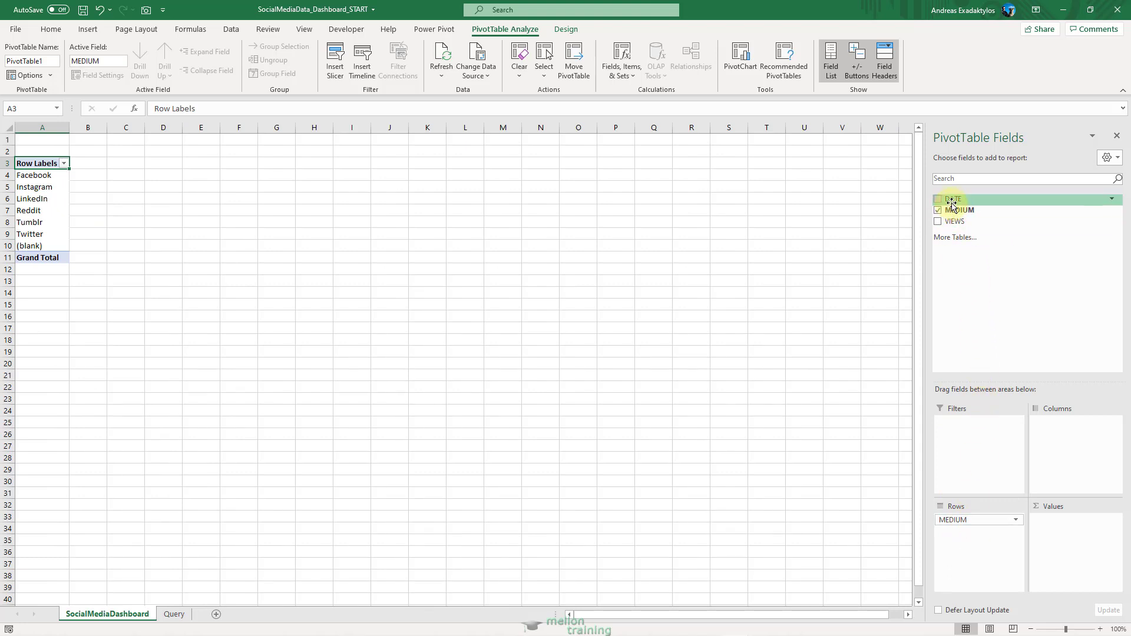
drag(952, 204, 1055, 446)
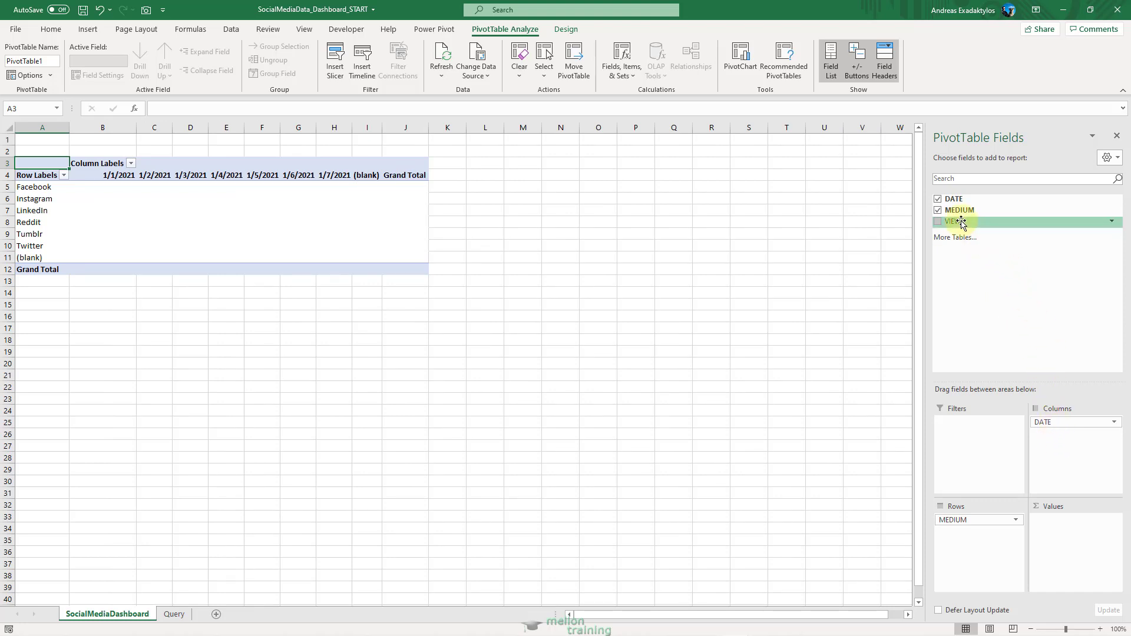
drag(961, 223, 1052, 530)
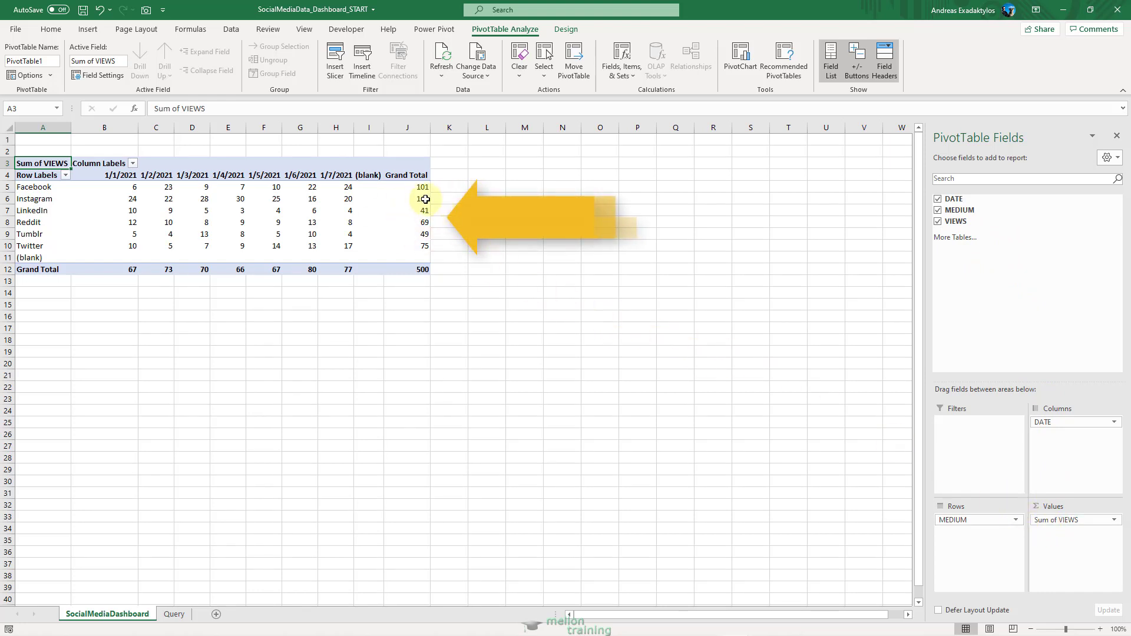
Set the PivotTable's grand totals to On for Columns Only.
click(402, 176)
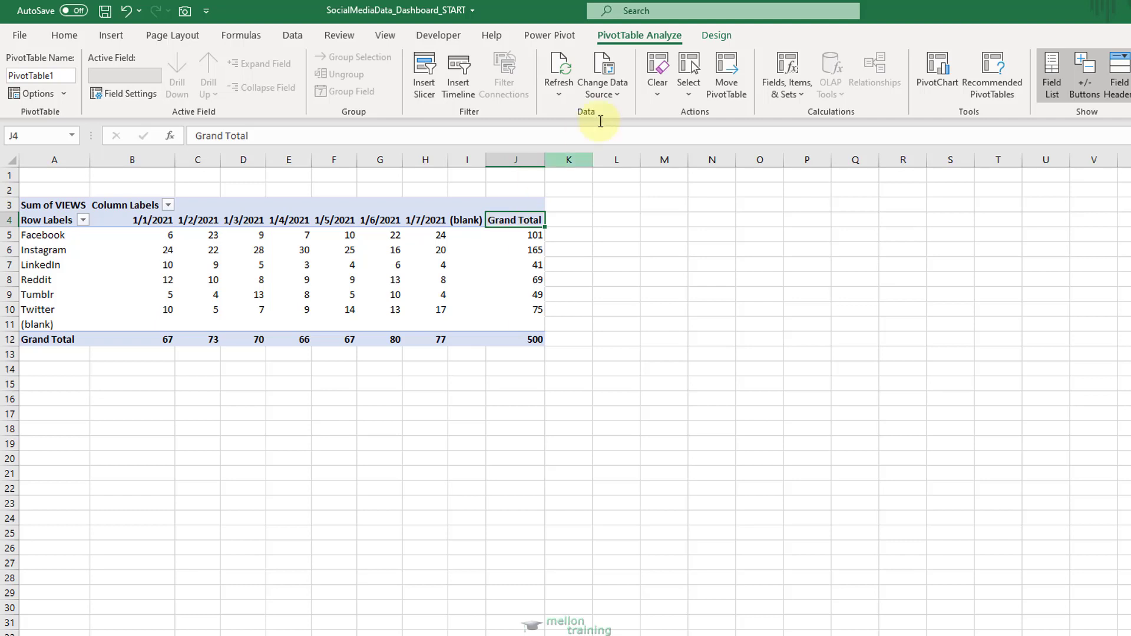
click(717, 36)
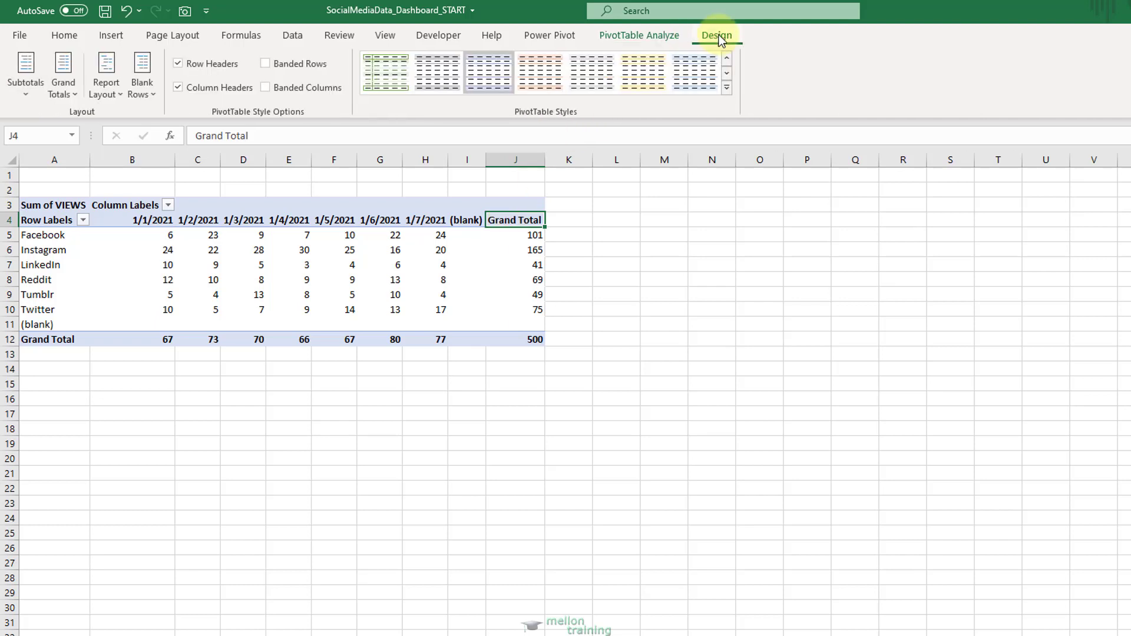
click(79, 94)
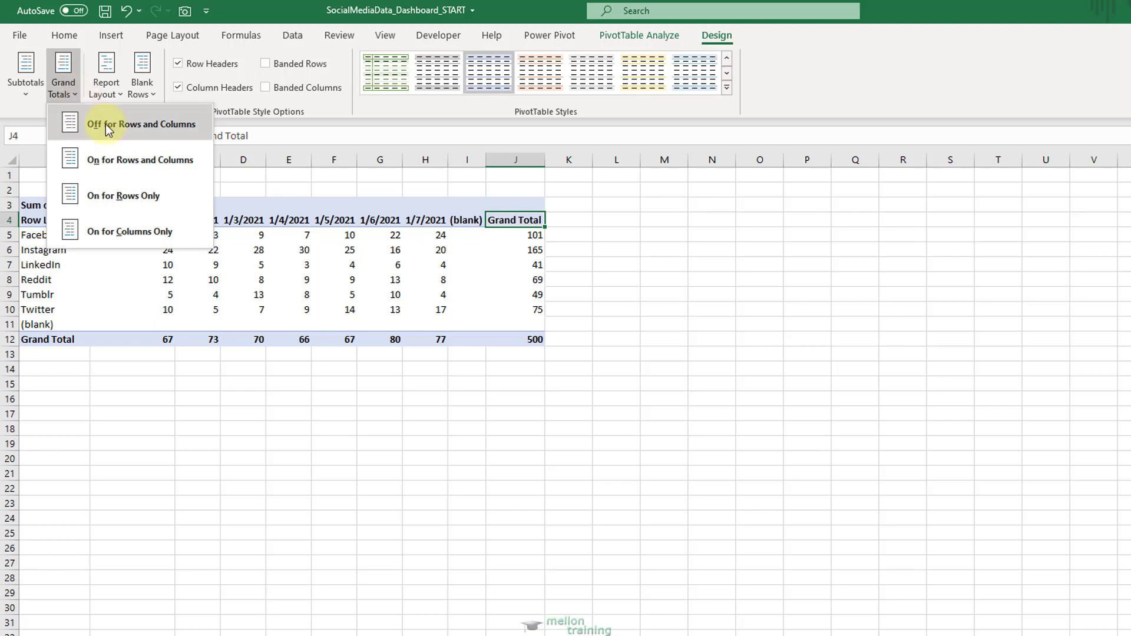
click(155, 231)
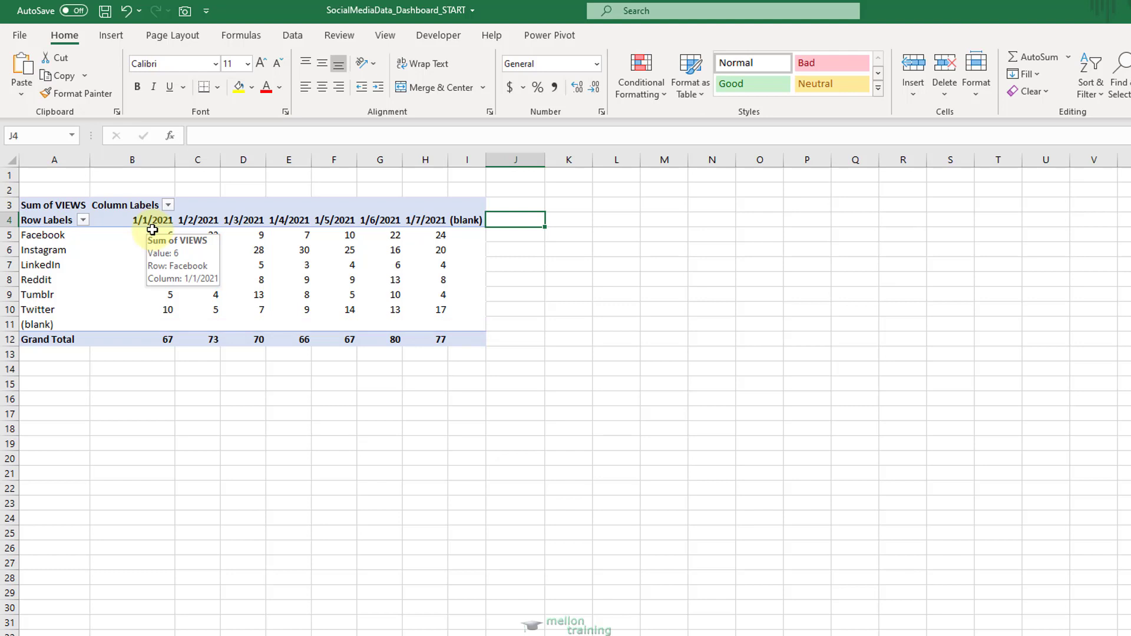
Filter the PivotTable's column labels to exclude the (blank) date.
click(168, 205)
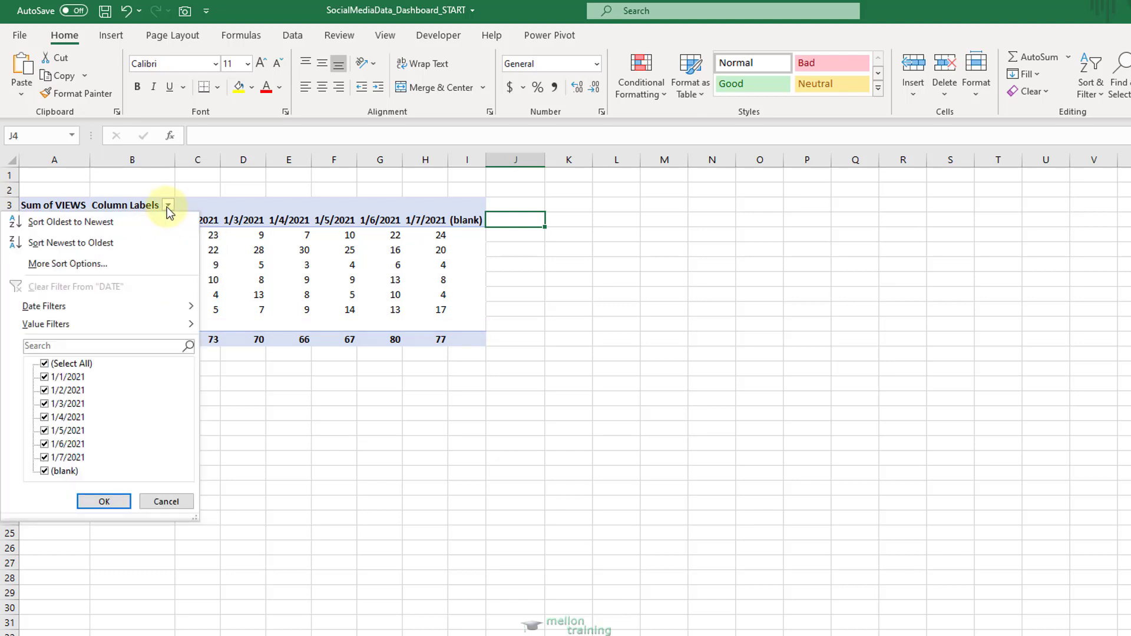
click(45, 472)
click(105, 503)
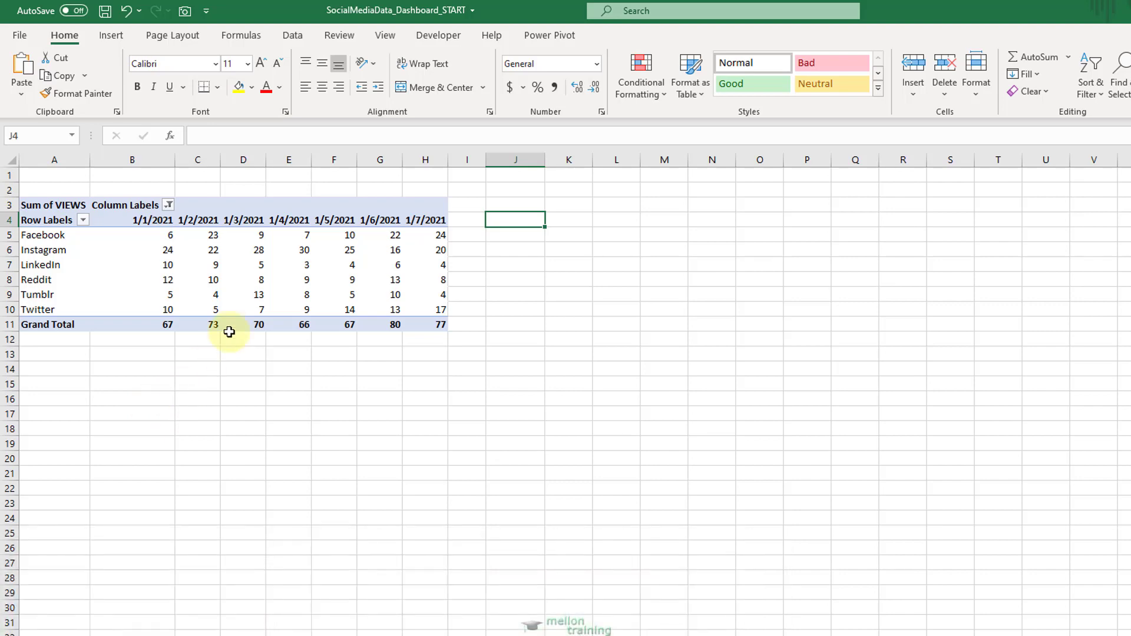
Set the width of column I to 45.
right_click(465, 164)
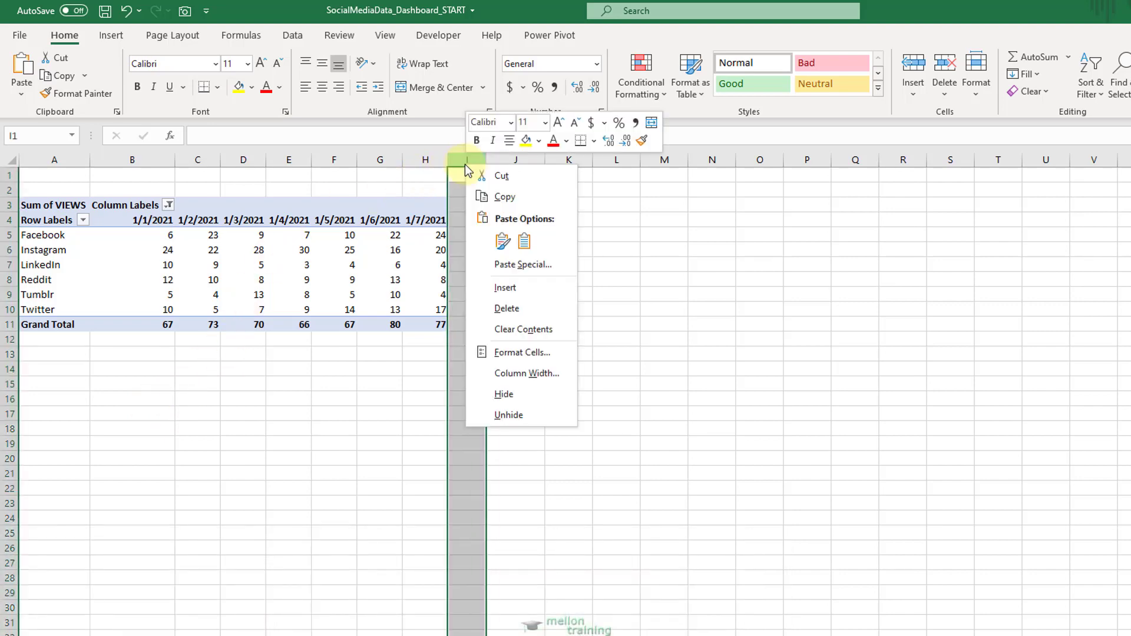
click(526, 372)
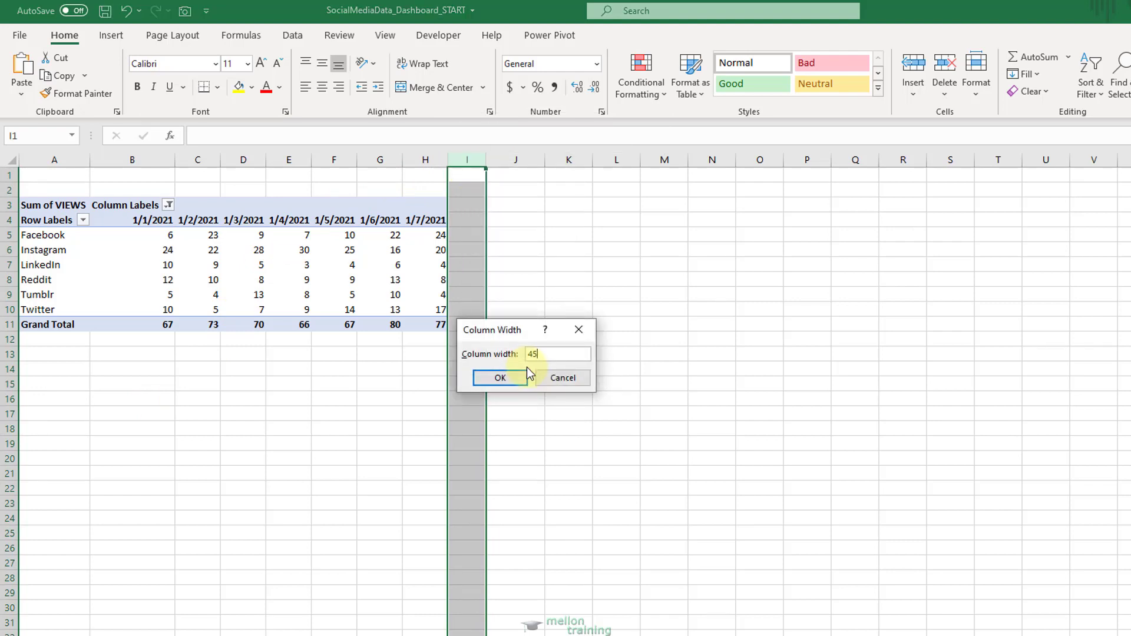
click(527, 371)
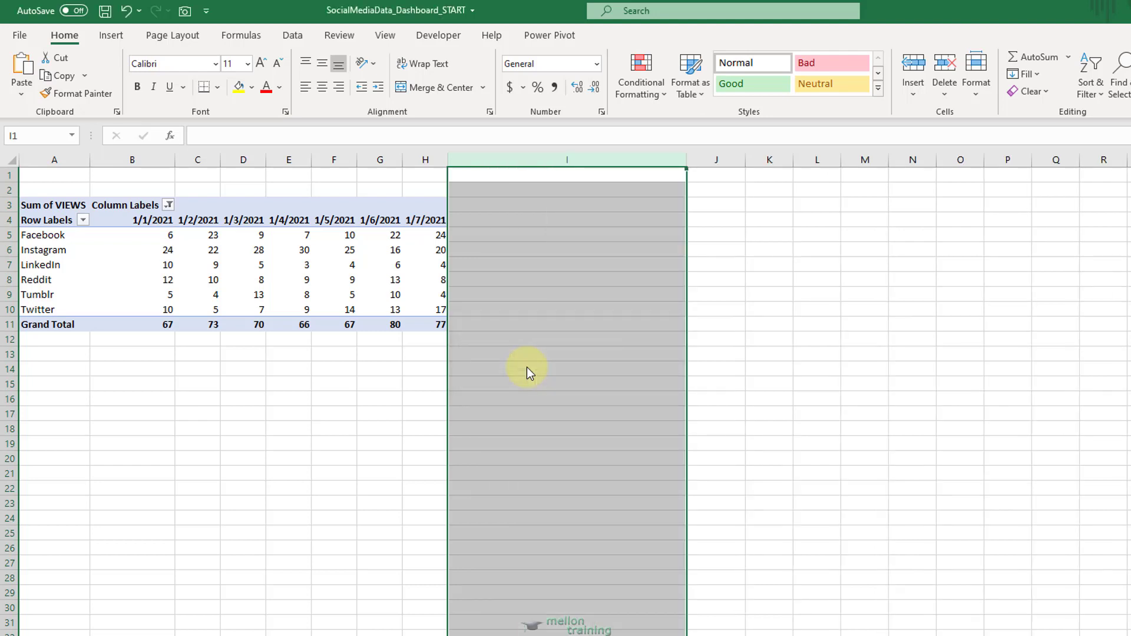
Insert a line sparkline with markers in cell I5 using the Facebook data range B5:H5.
click(529, 236)
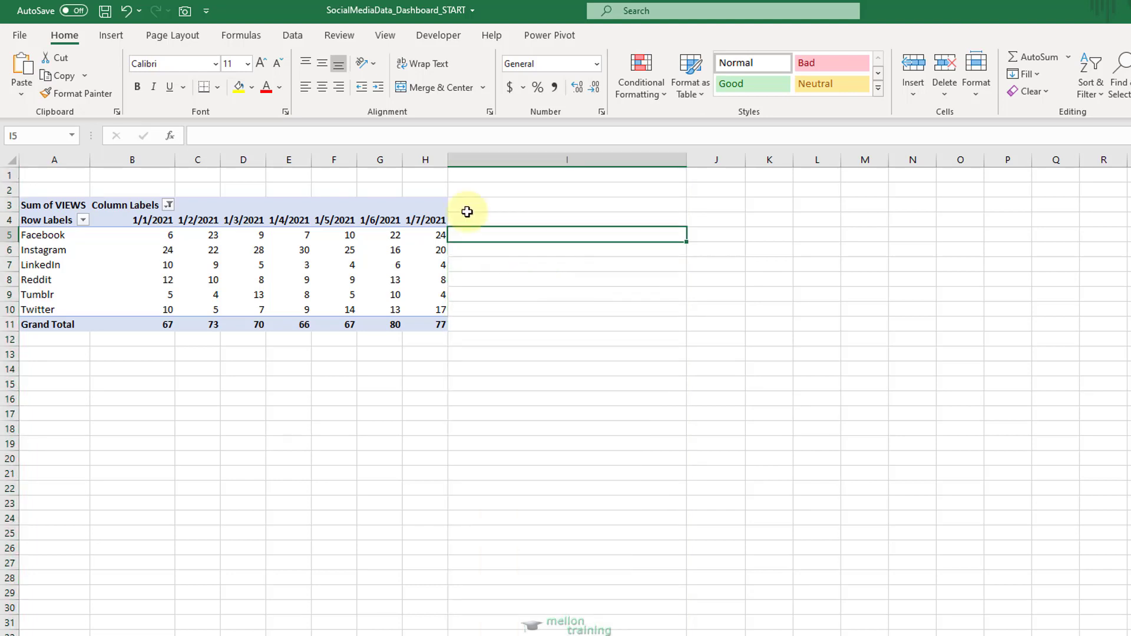
click(116, 41)
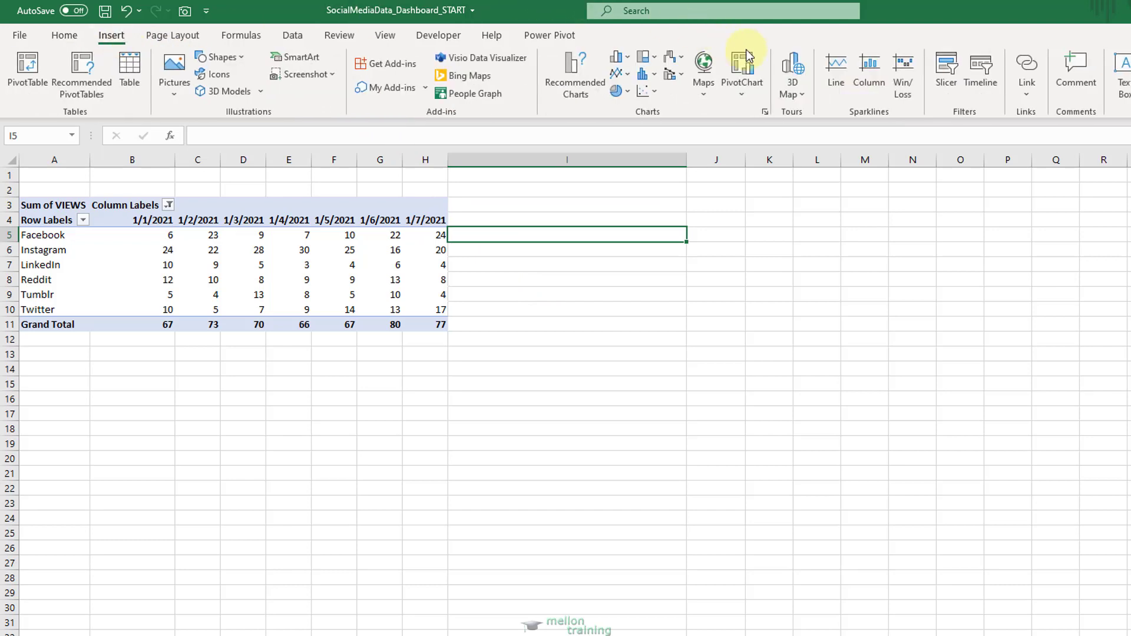
click(839, 69)
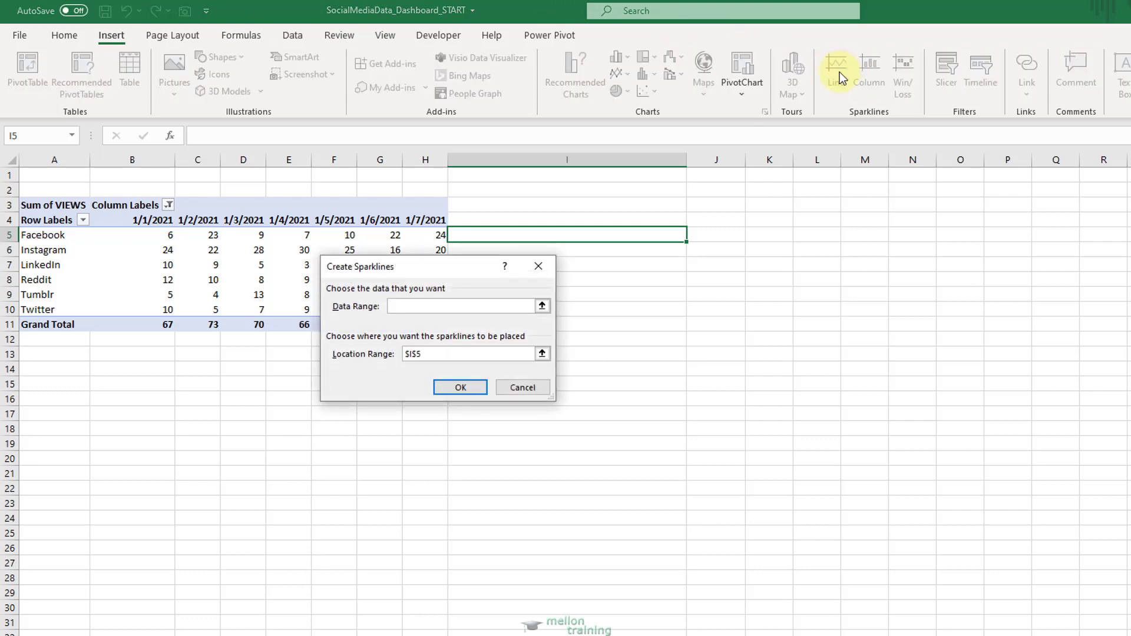
click(542, 308)
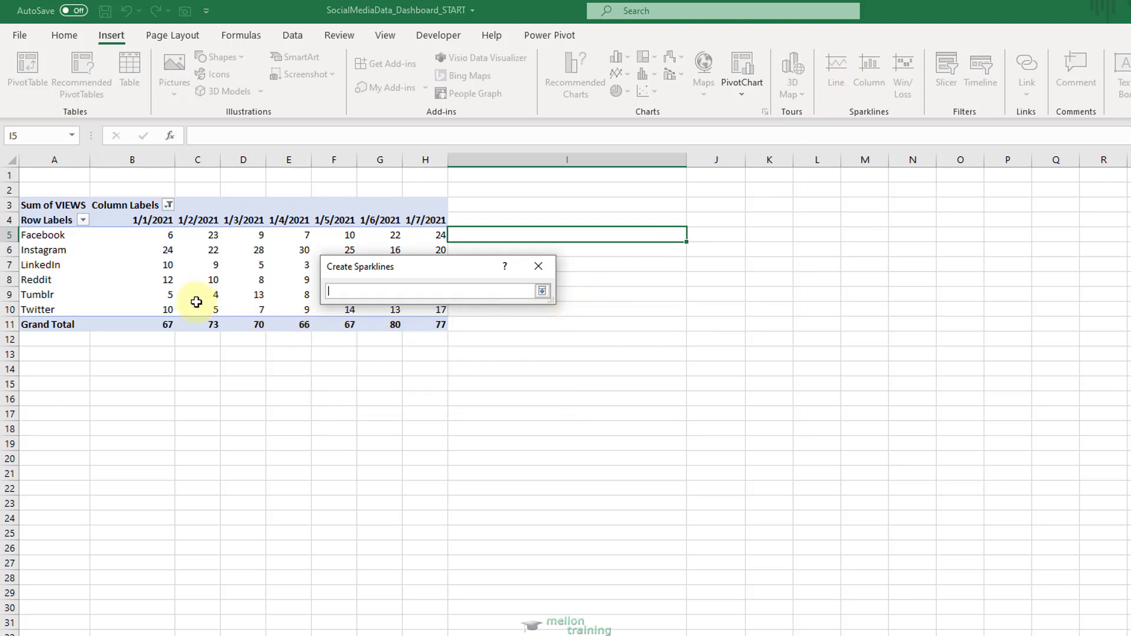
drag(139, 234, 400, 237)
drag(423, 238, 423, 239)
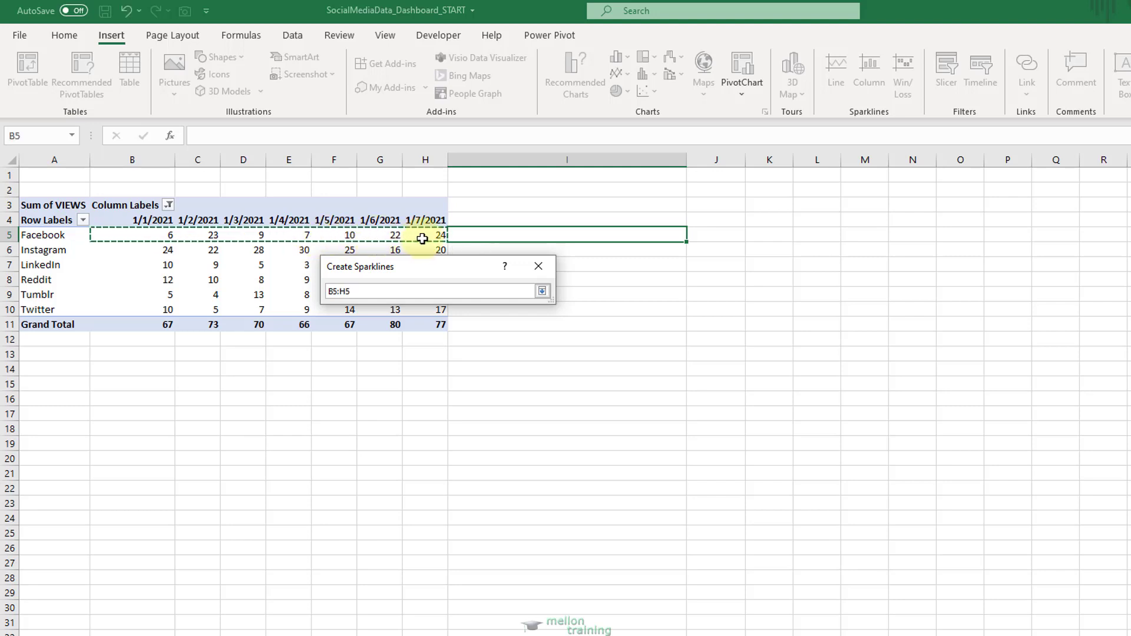
click(542, 291)
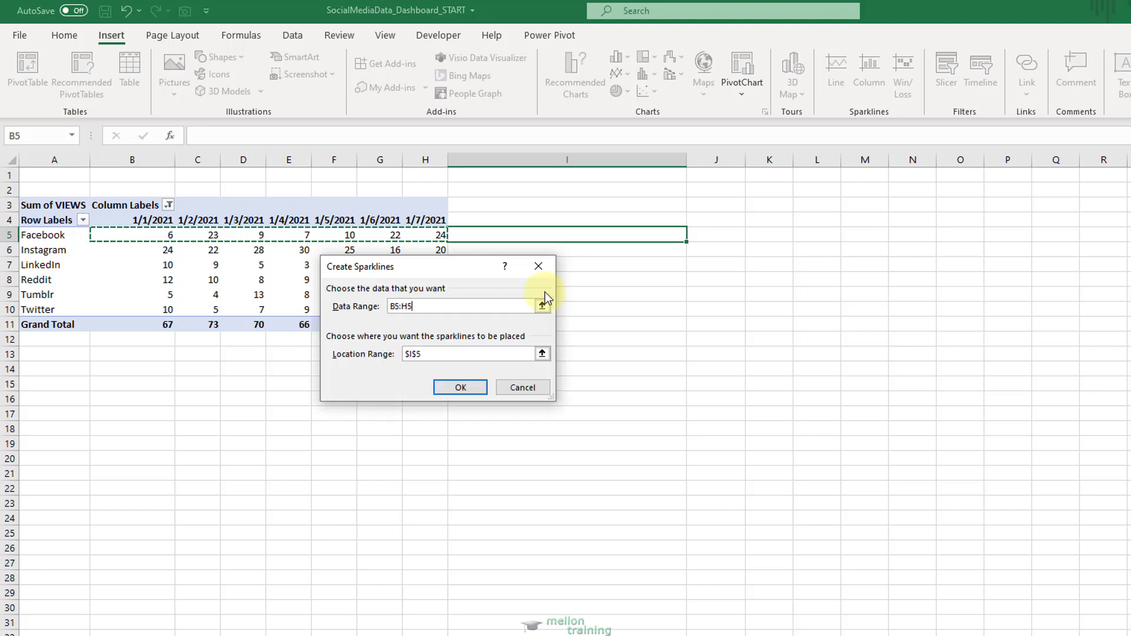
click(461, 387)
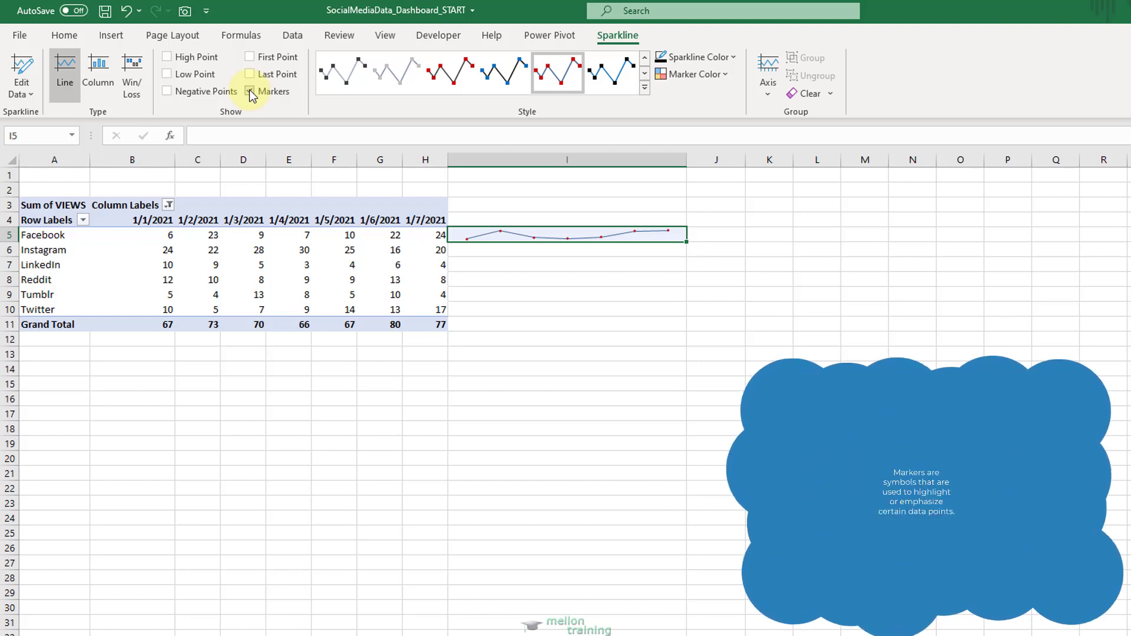
Copy the Facebook sparkline from I5 to cells I6:I11 for the other media and the grand total.
key(ctrl+c)
key(ctrl+c)
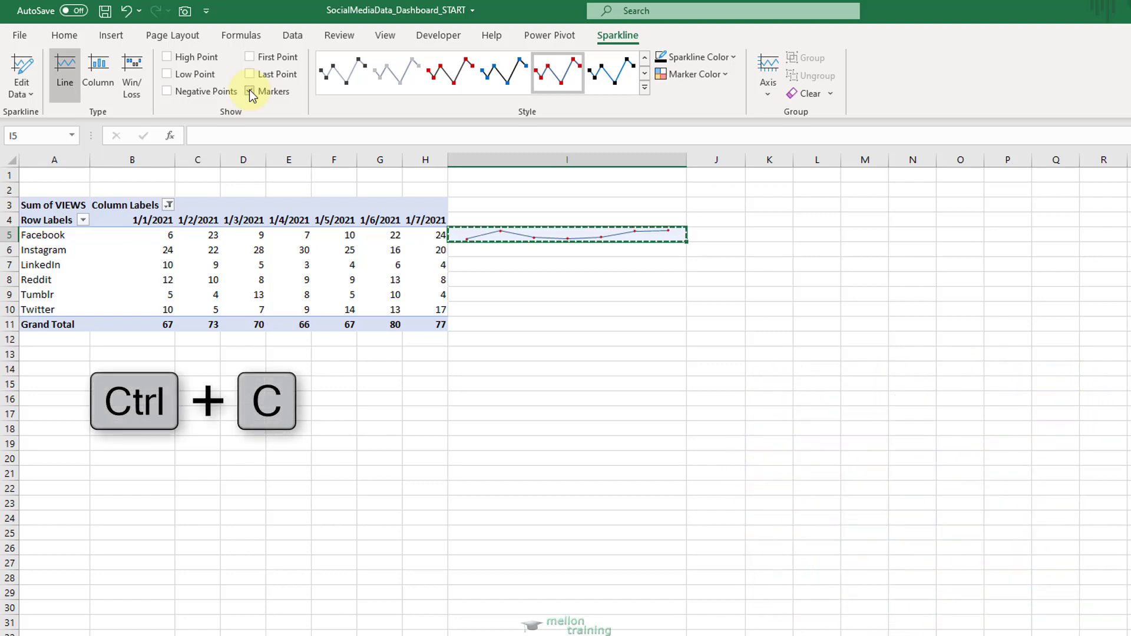
drag(478, 252, 482, 308)
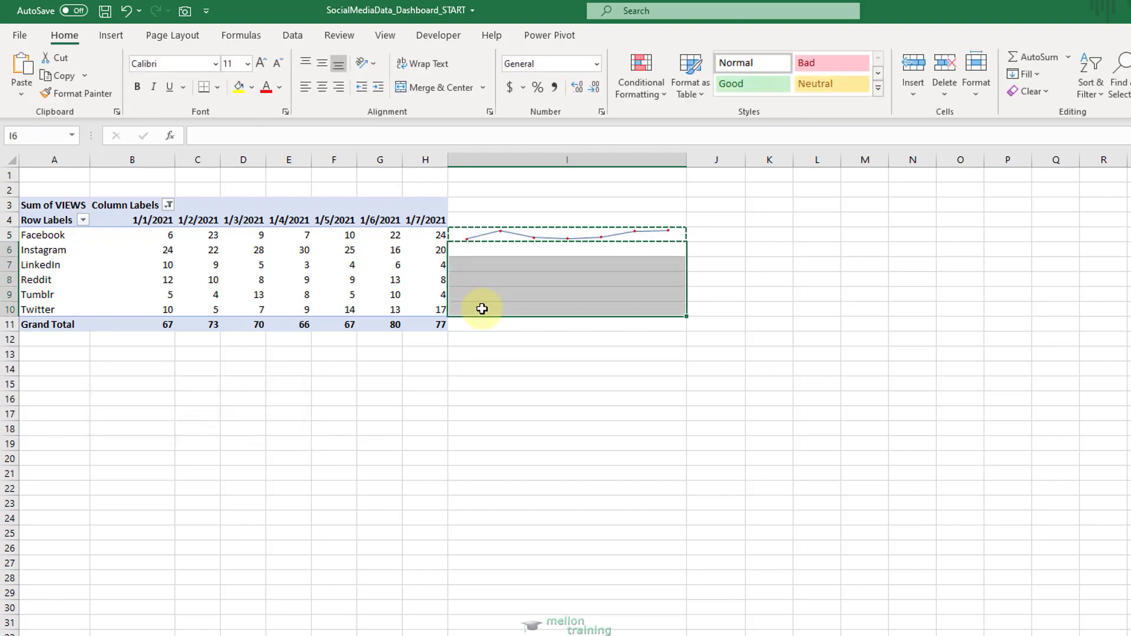
drag(485, 249, 490, 325)
key(ctrl+v)
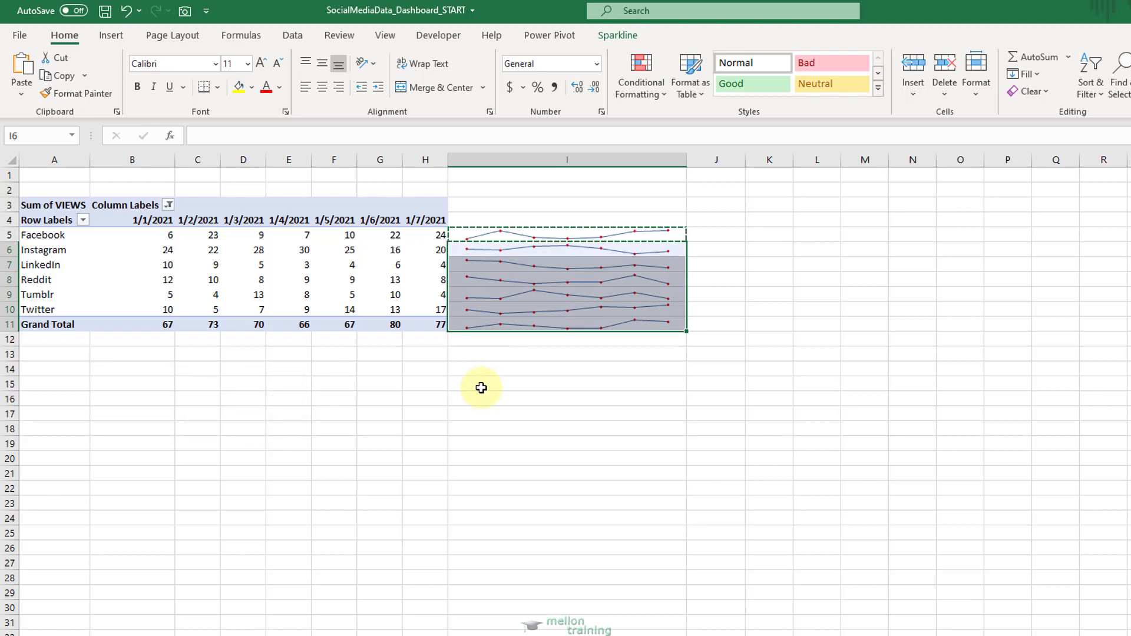
key(Escape)
Enter the heading TREND in cell I4 above the sparklines, and select cell A1.
click(499, 219)
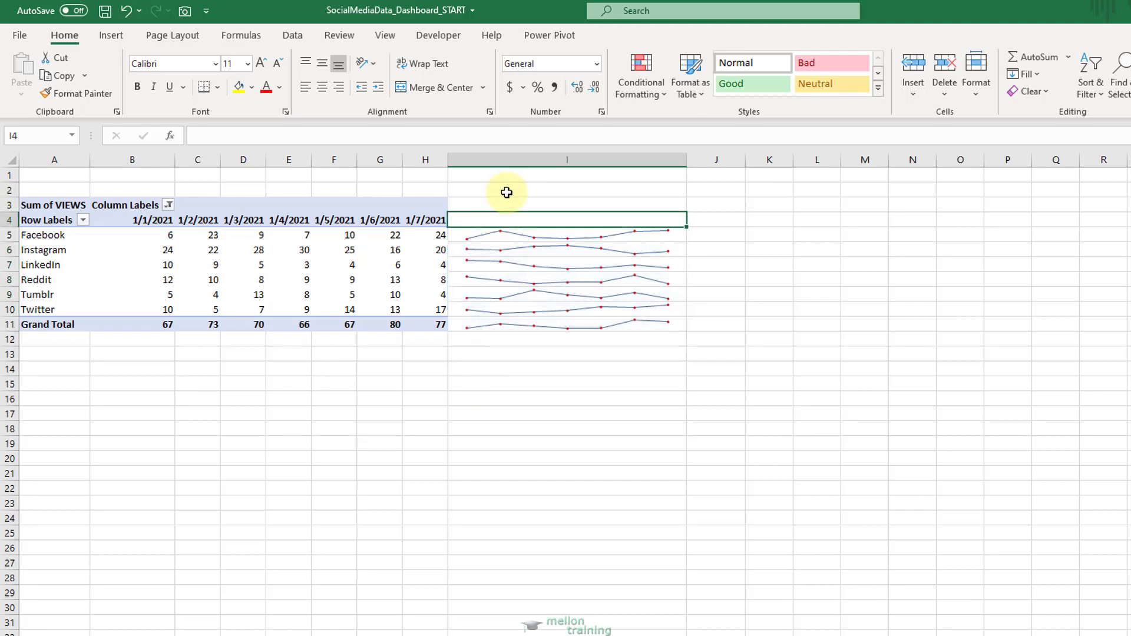
text(TREND)
key(Return)
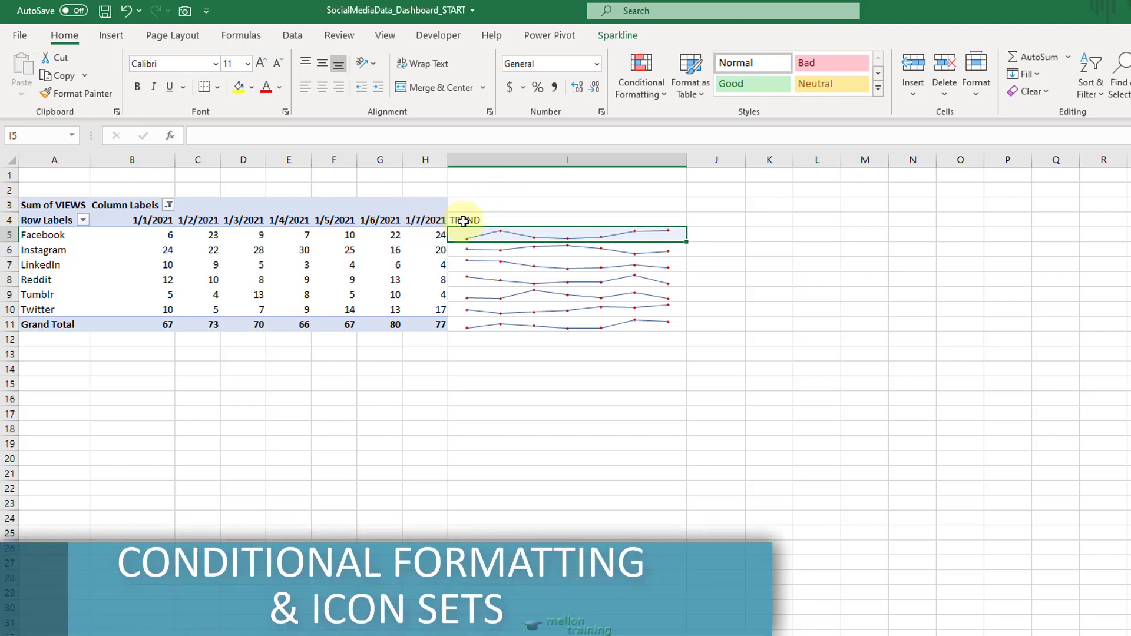
click(52, 177)
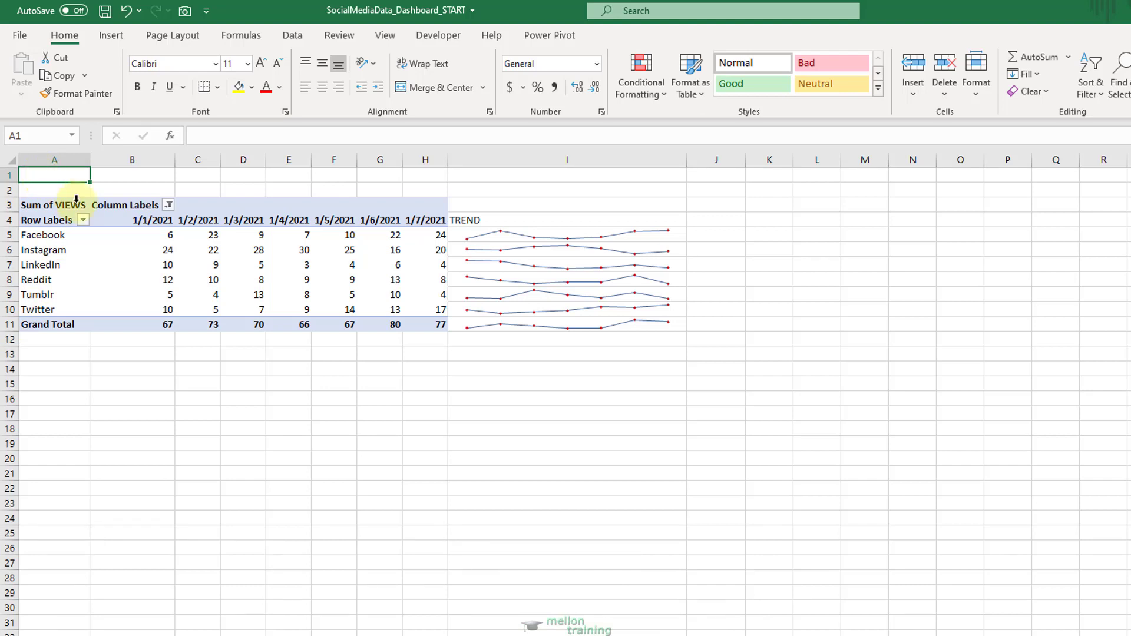
Highlight the daily view values in B5:H10 that are less than 6 using Light Red Fill with Dark Red Text.
click(122, 235)
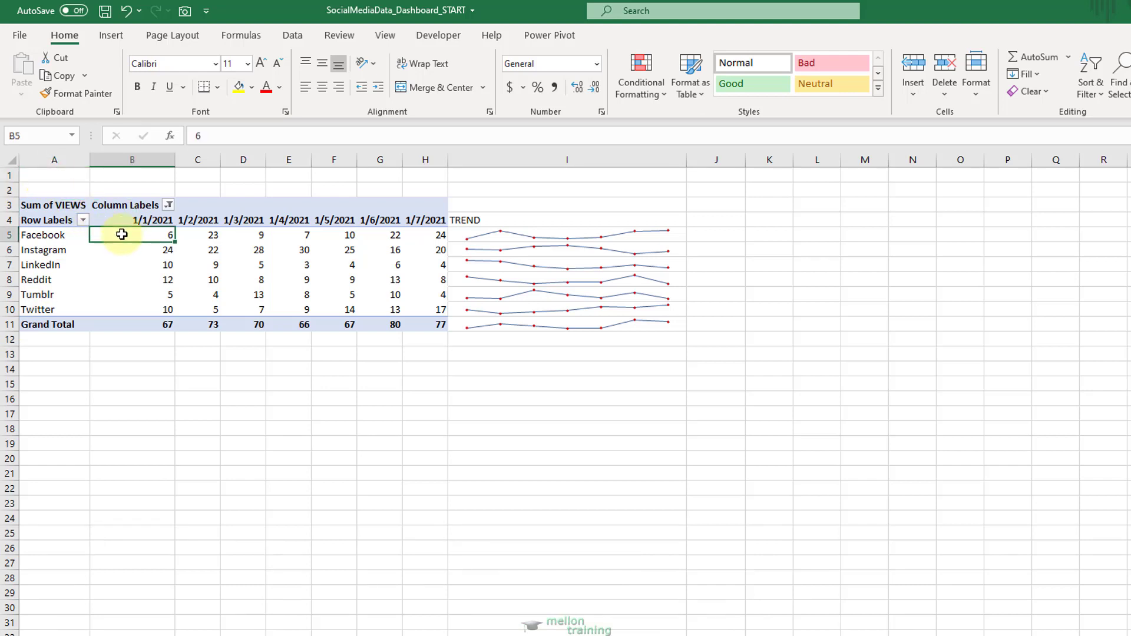
drag(122, 235, 419, 307)
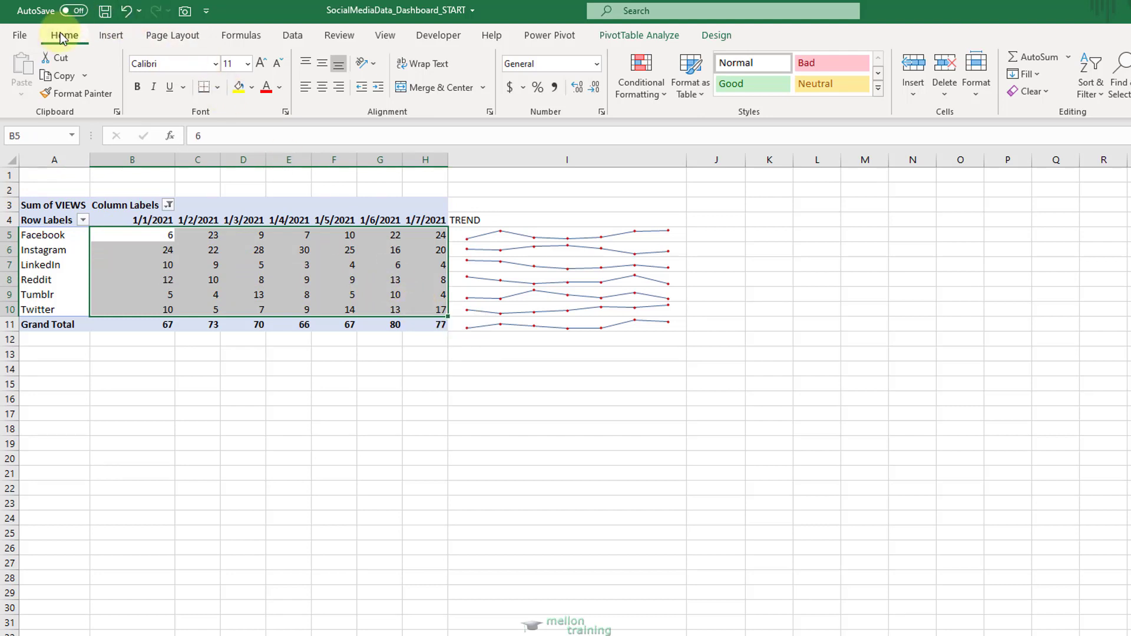
click(666, 96)
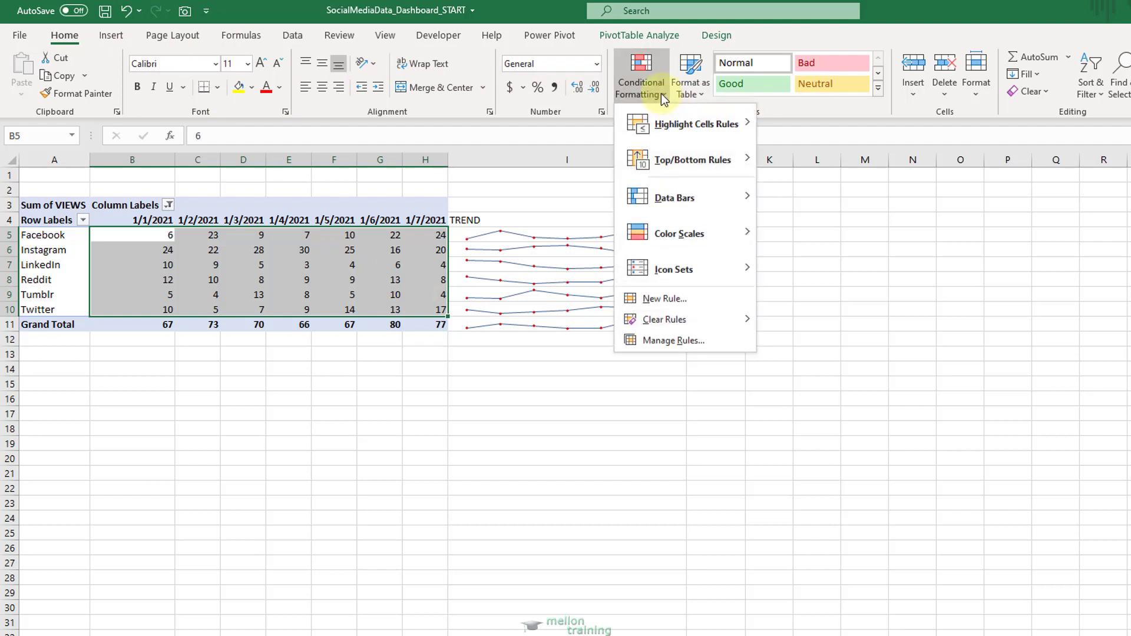
mouse_move(732, 124)
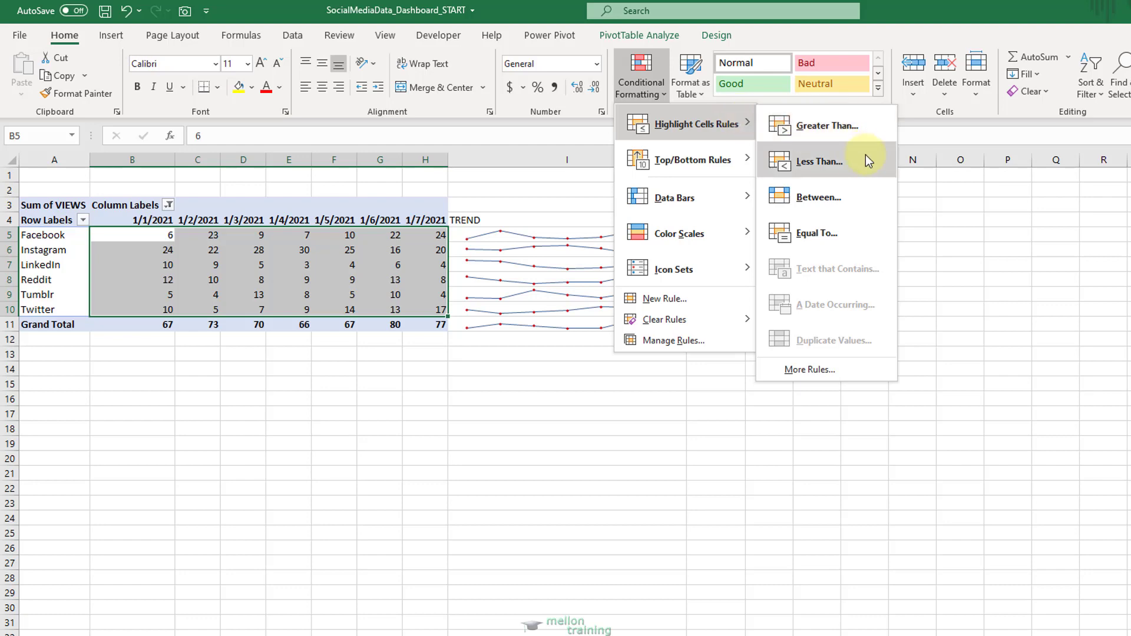
click(849, 160)
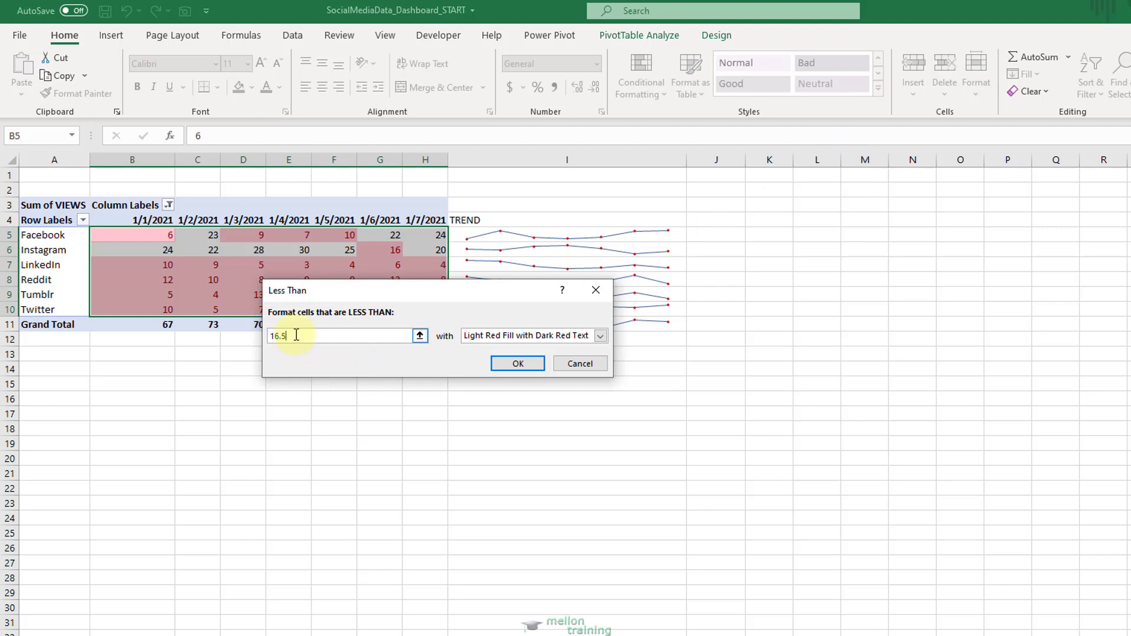
text(6)
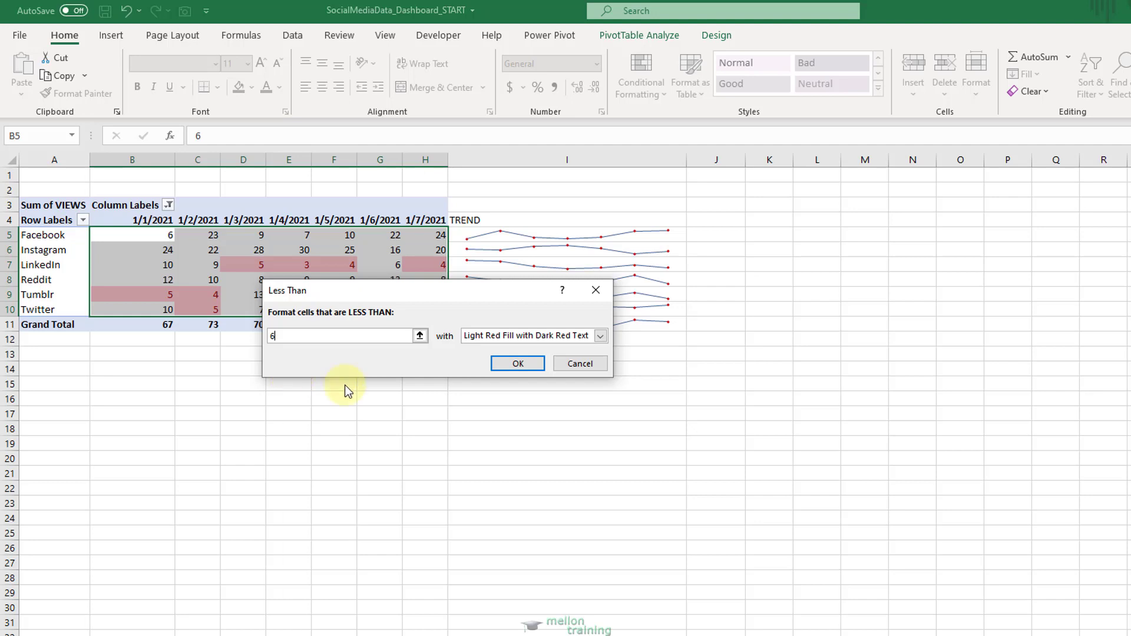
click(517, 362)
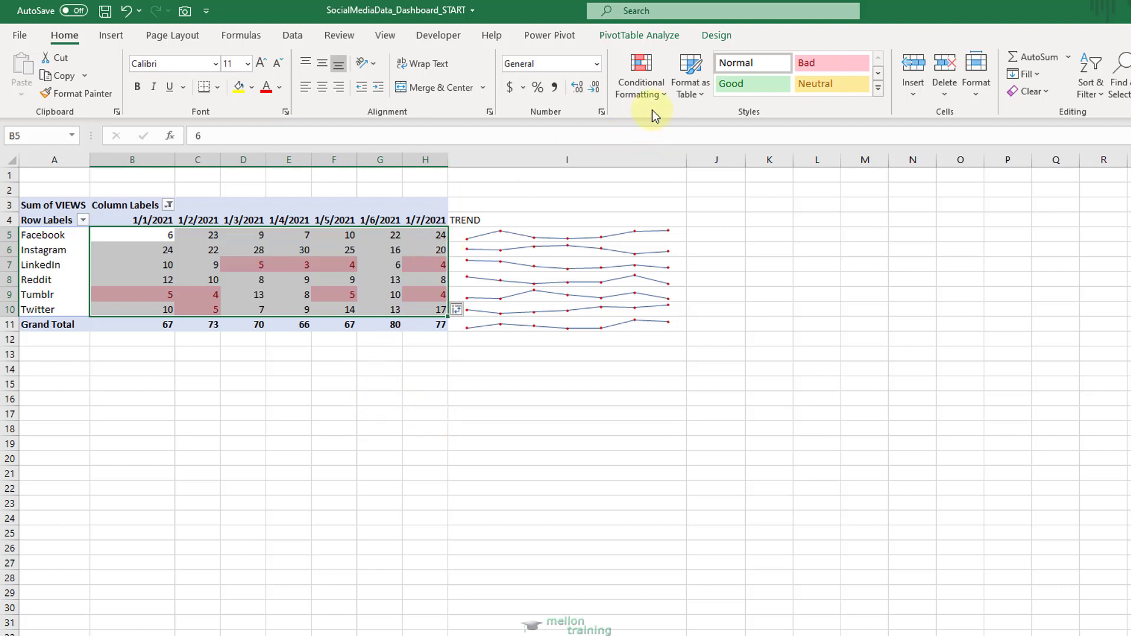
Add the circled check, exclamation and cross icon set to the values in B5:H10.
click(663, 94)
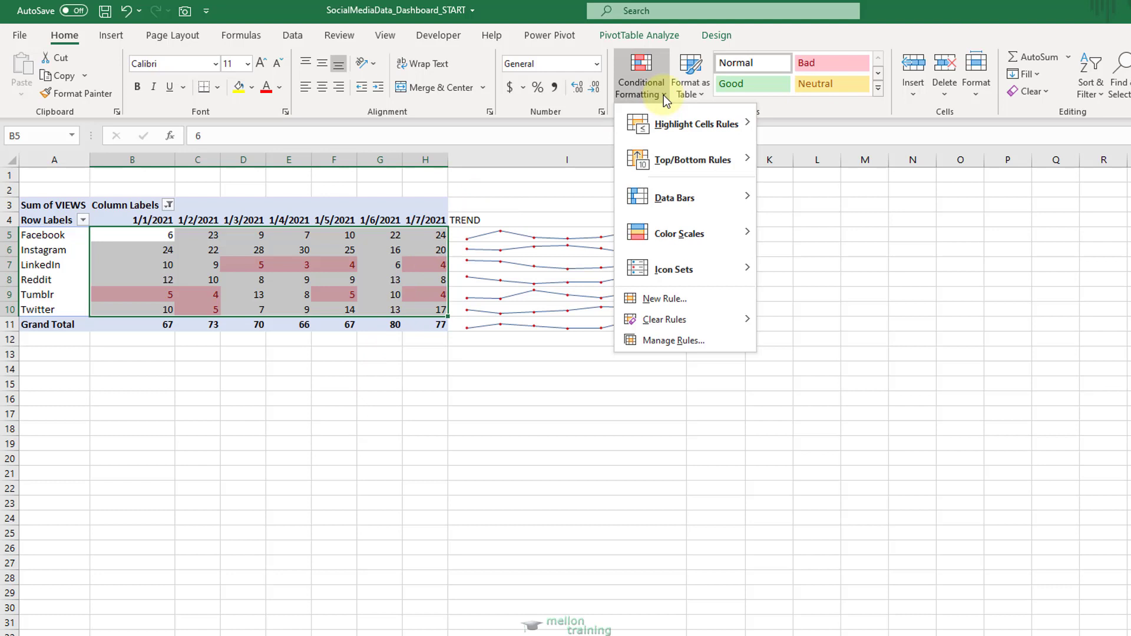
mouse_move(723, 187)
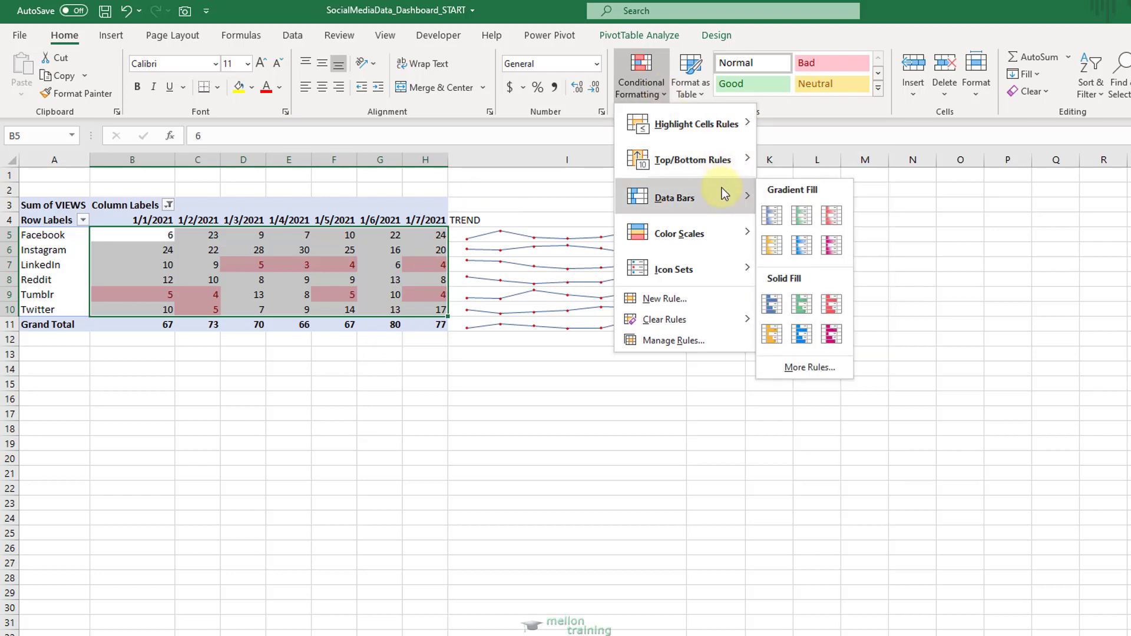
mouse_move(714, 268)
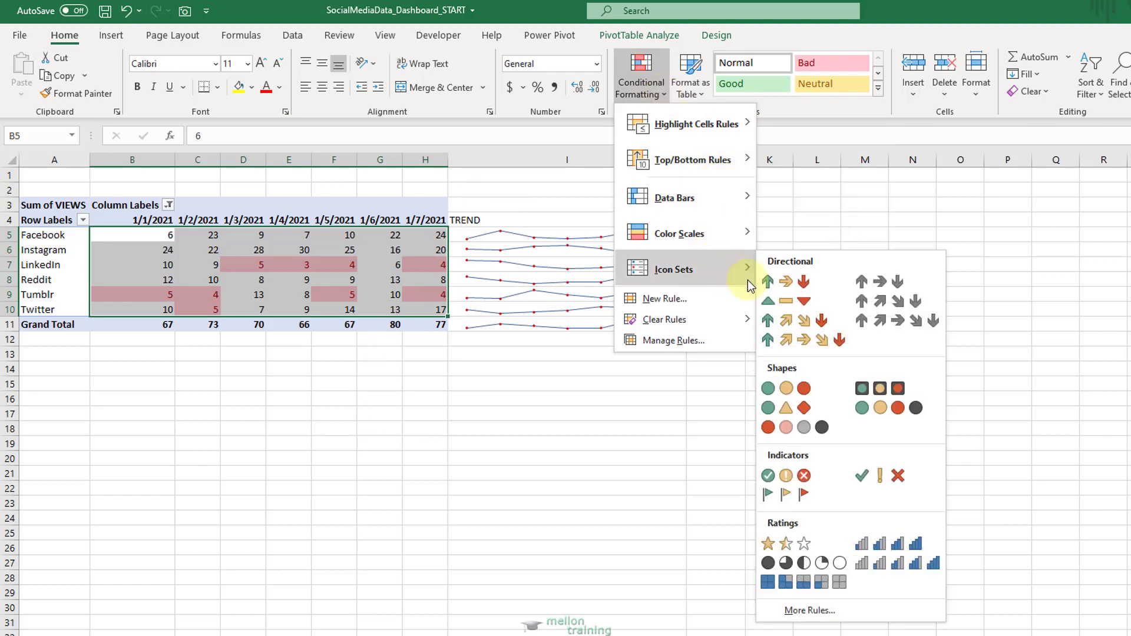
click(819, 476)
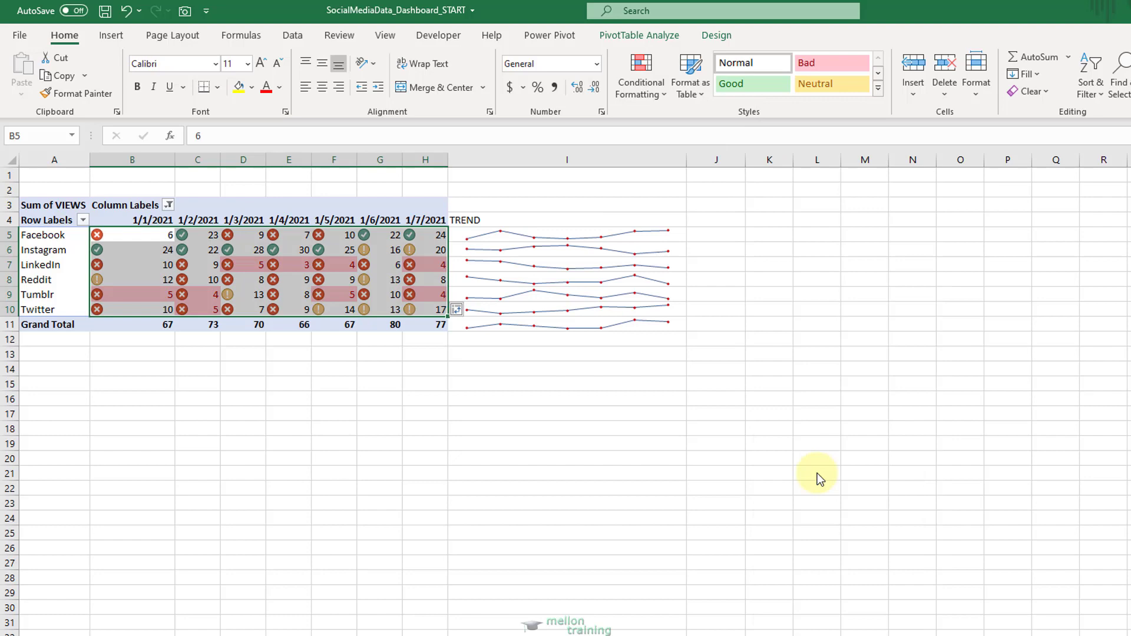
Edit the PivotTable's Icon Set rule so the green check and yellow exclamation icons are replaced with No Cell Icon.
click(659, 94)
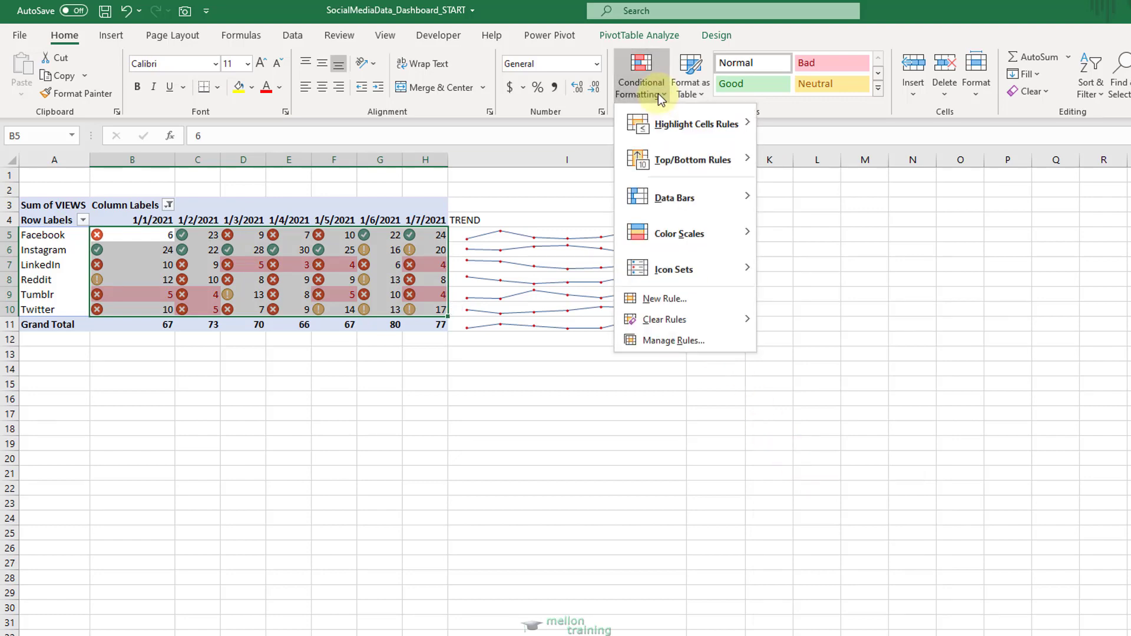
click(698, 337)
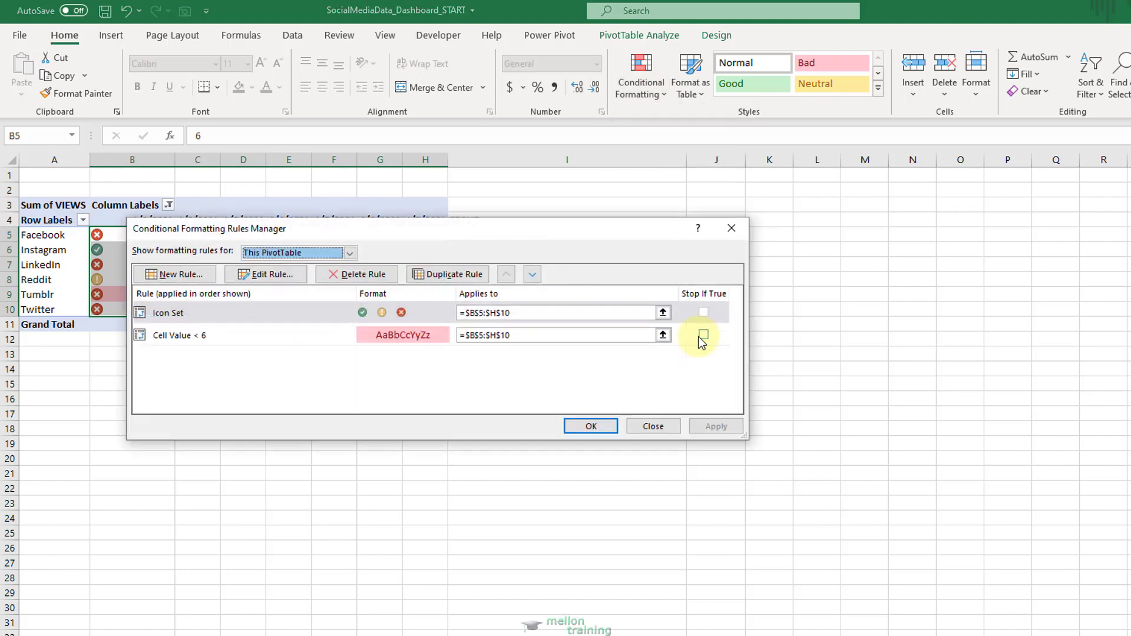
drag(469, 228, 496, 353)
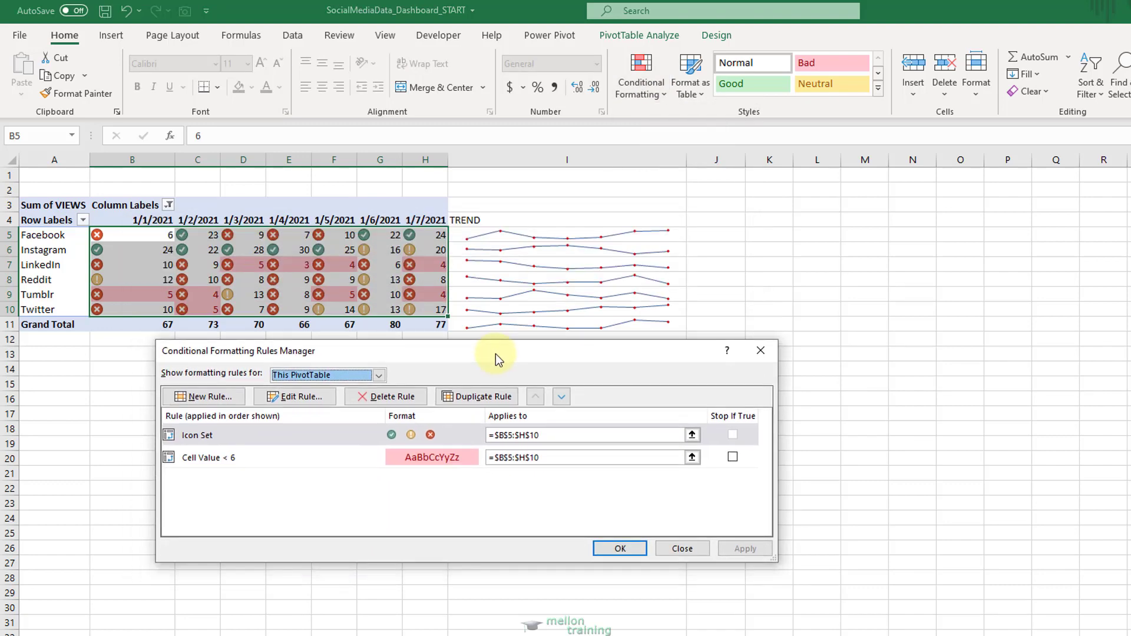
click(313, 435)
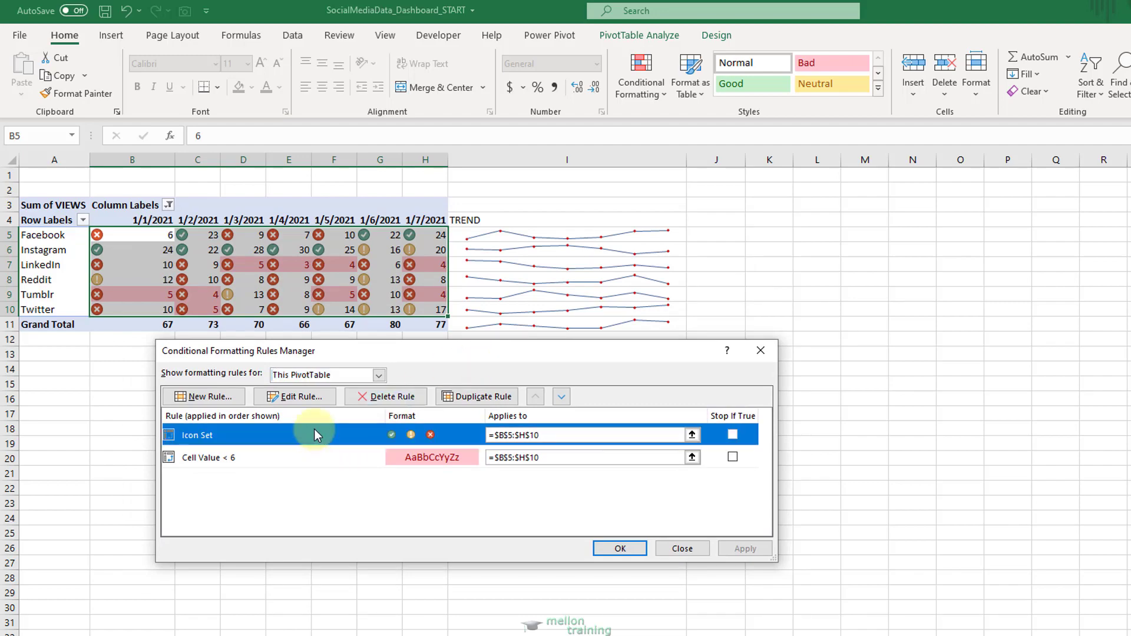
click(313, 397)
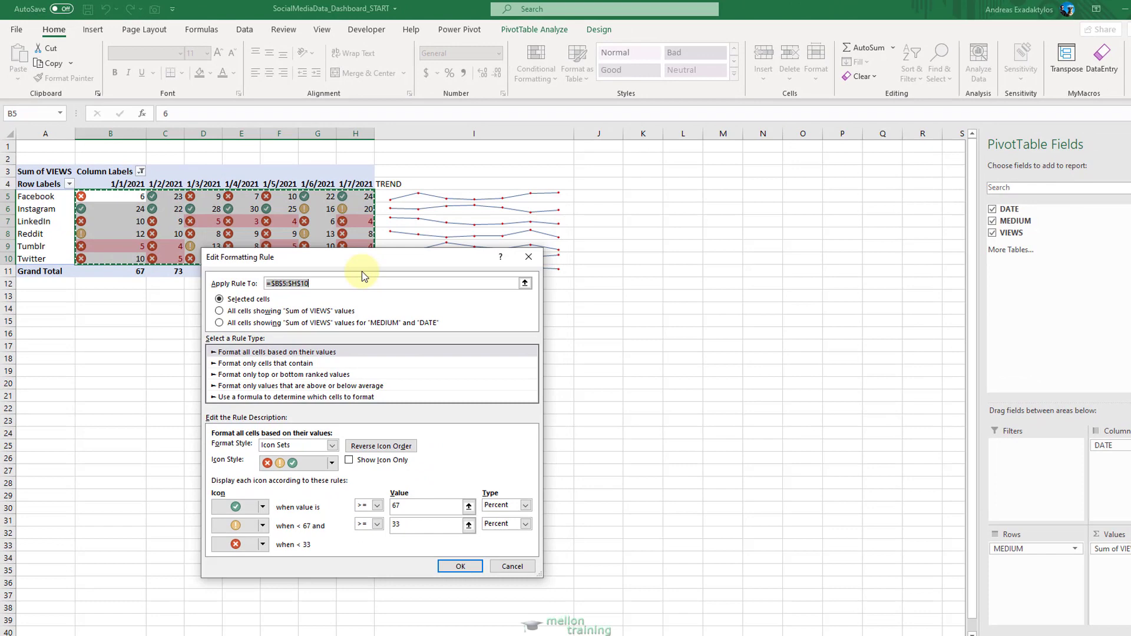
drag(367, 258, 341, 289)
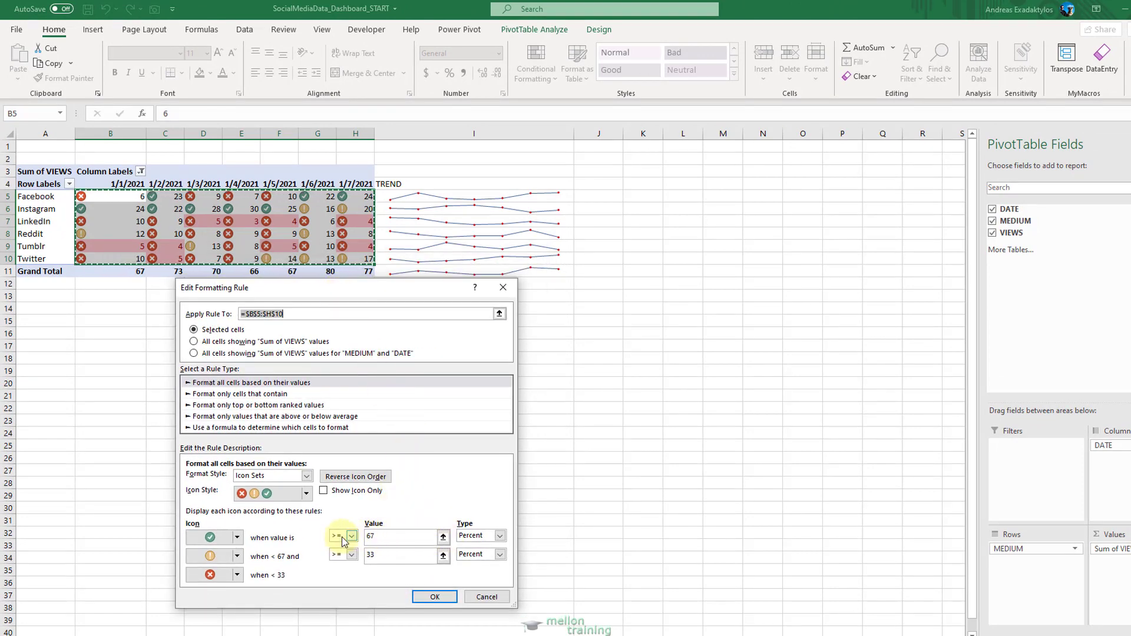
click(239, 537)
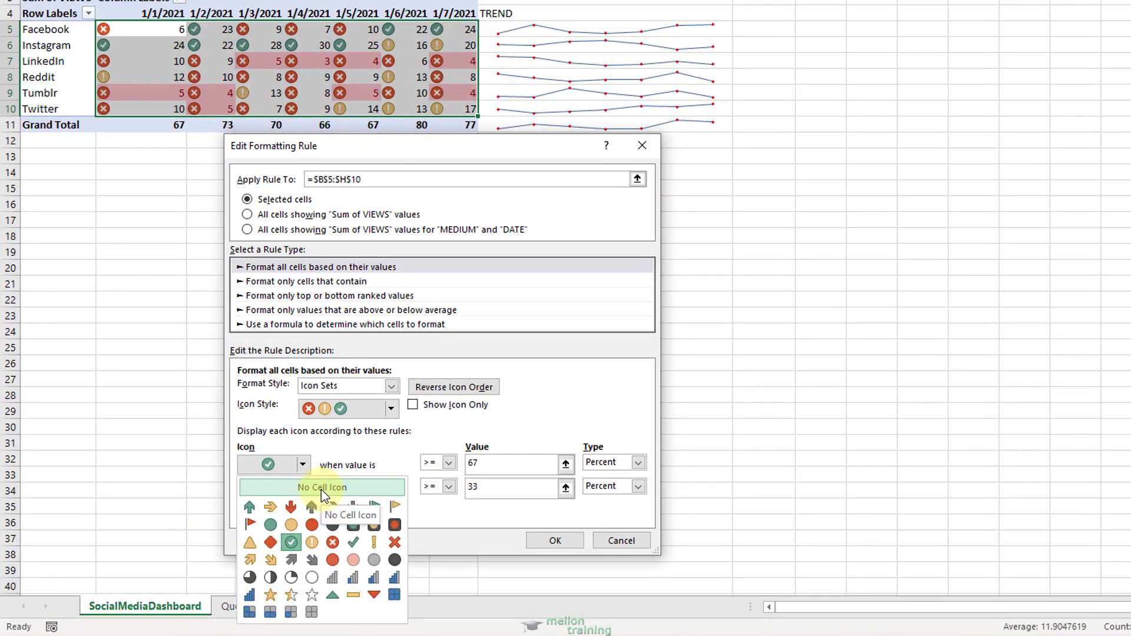
click(322, 491)
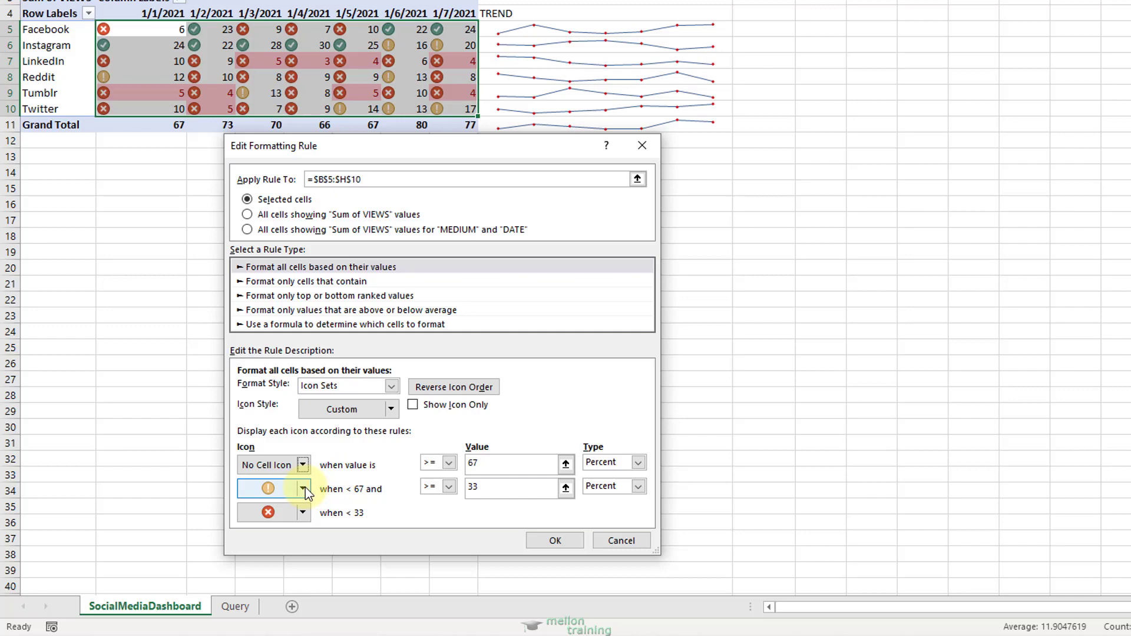
click(305, 488)
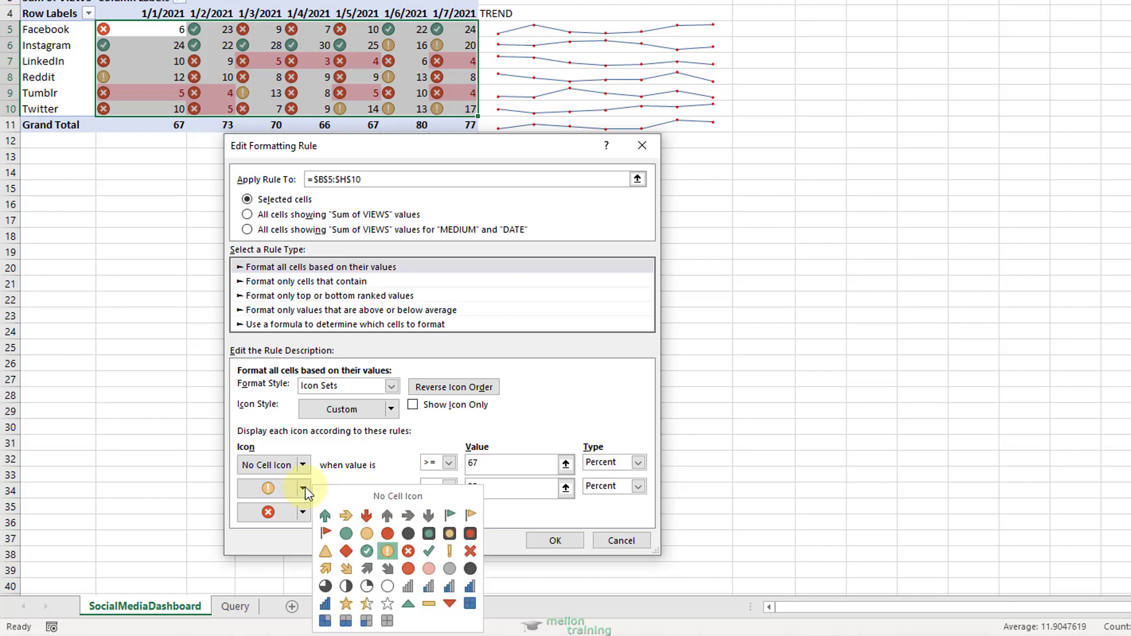
click(370, 492)
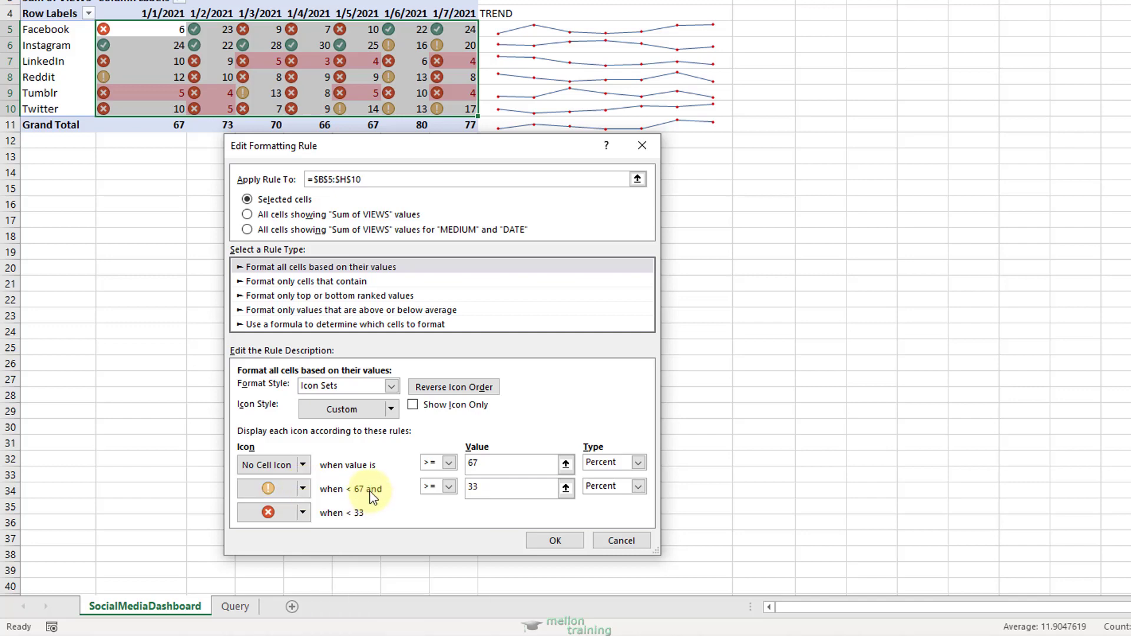
Set both icon thresholds to type Number with value 6, and apply the edited icon set rule to the PivotTable.
click(637, 464)
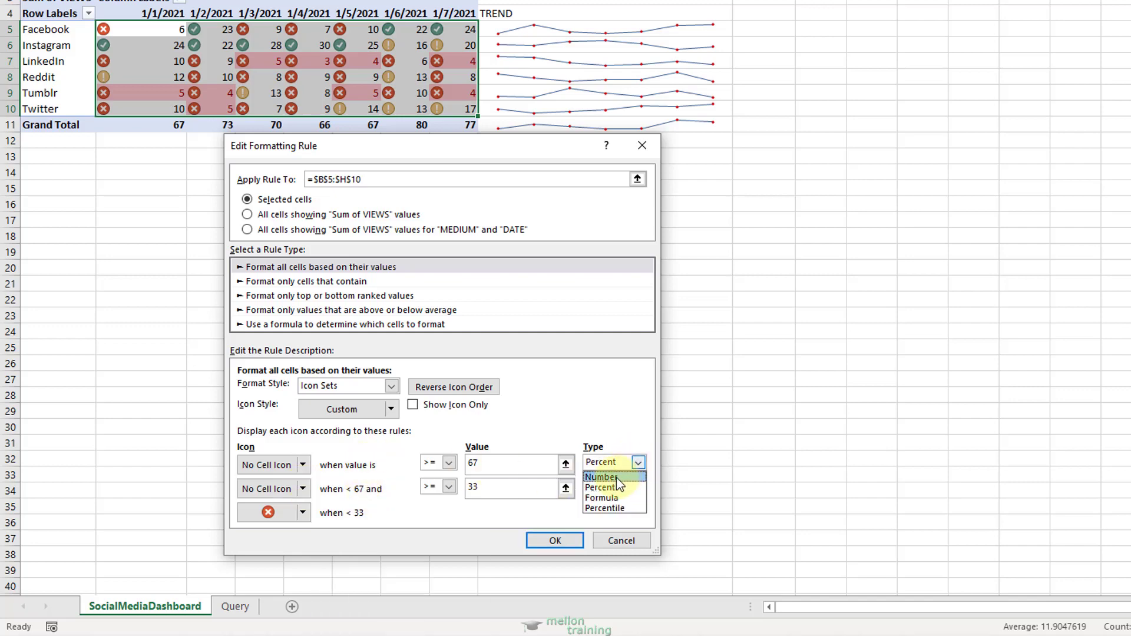
click(616, 477)
click(638, 488)
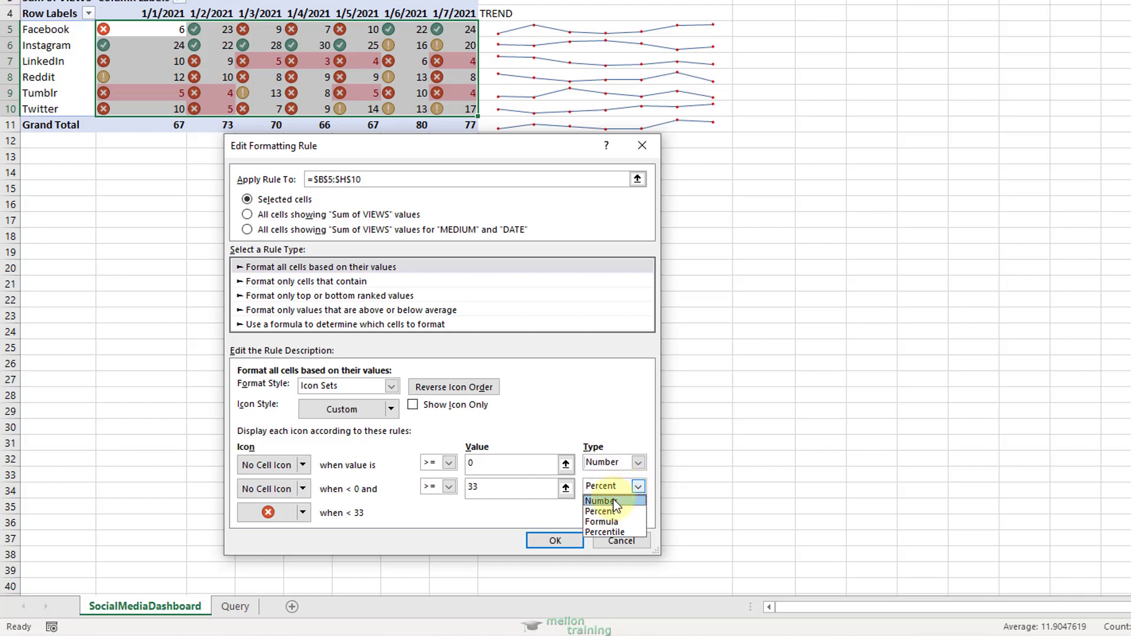
click(615, 501)
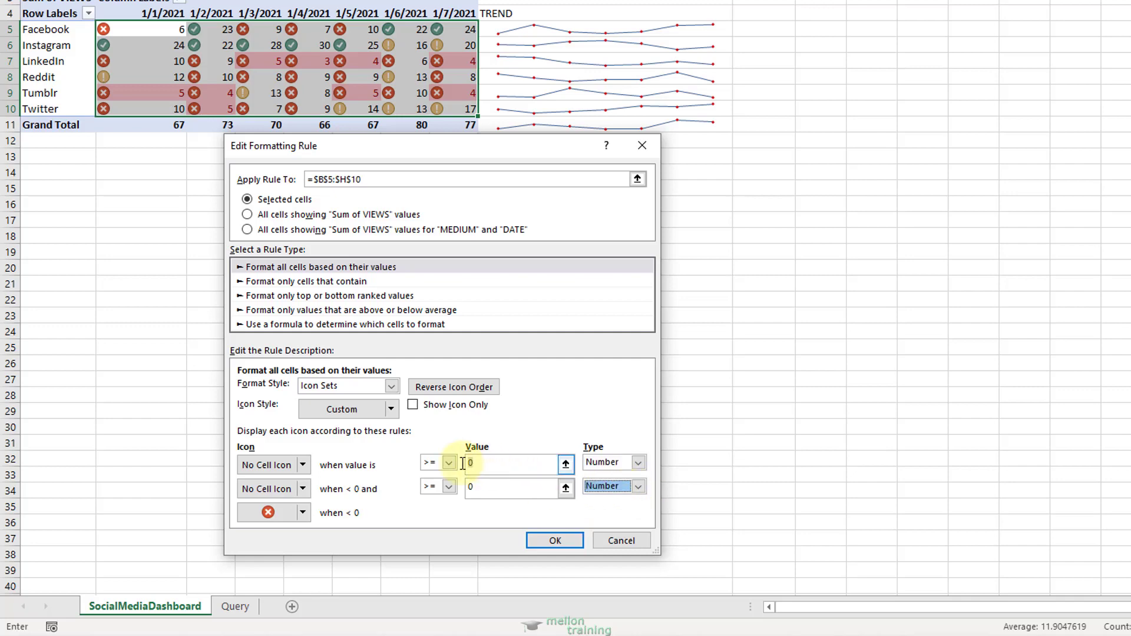
click(500, 463)
text(6)
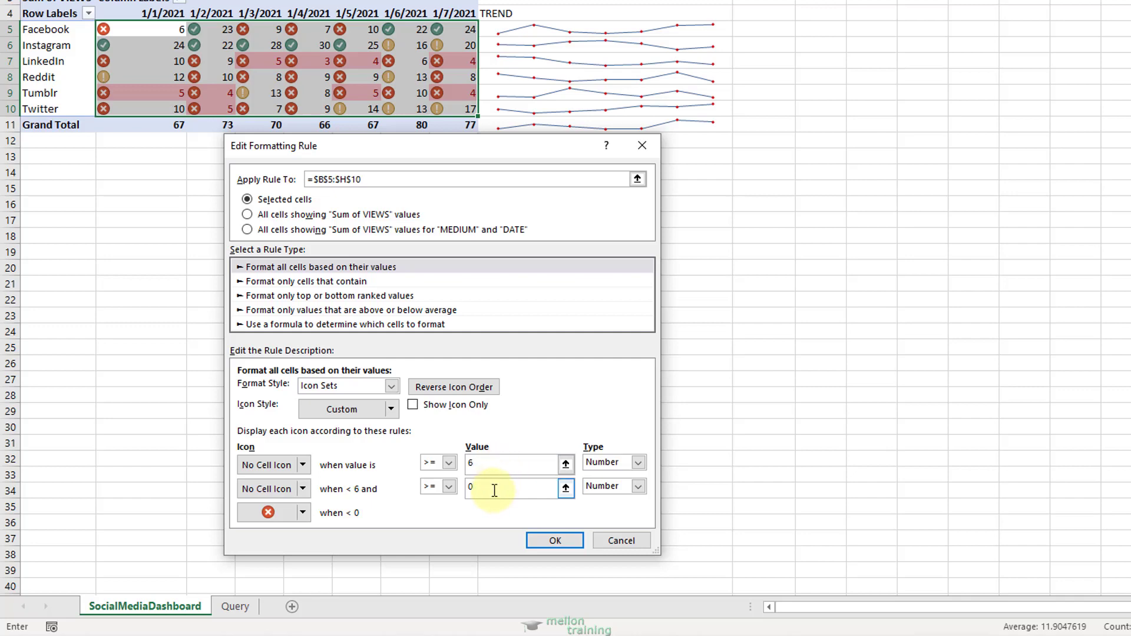
click(487, 487)
text(6)
click(553, 540)
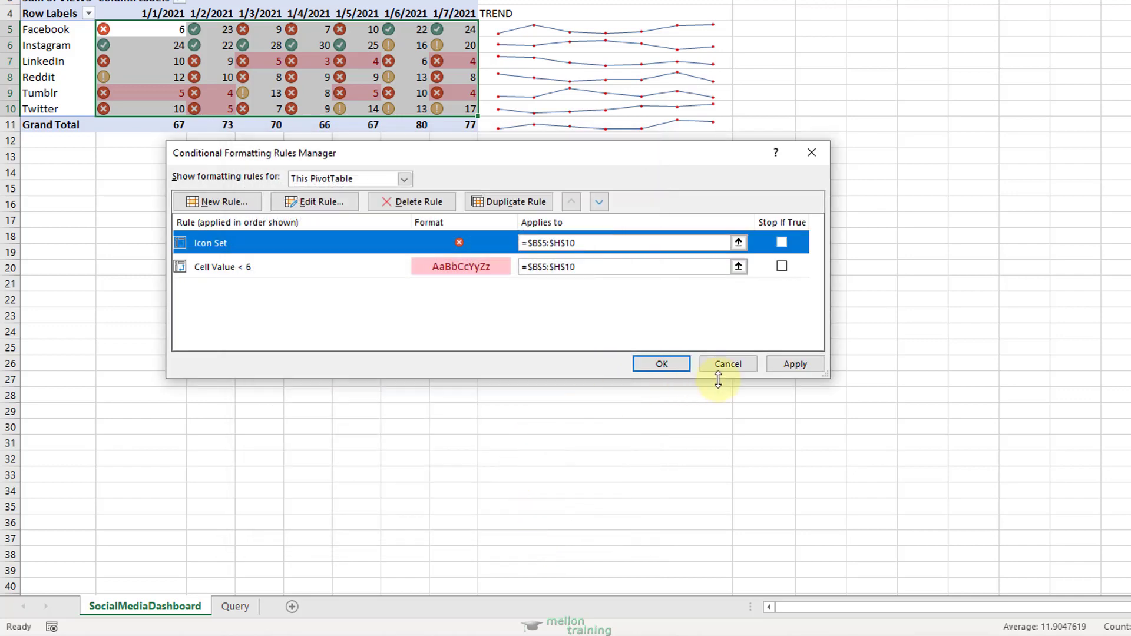
click(790, 365)
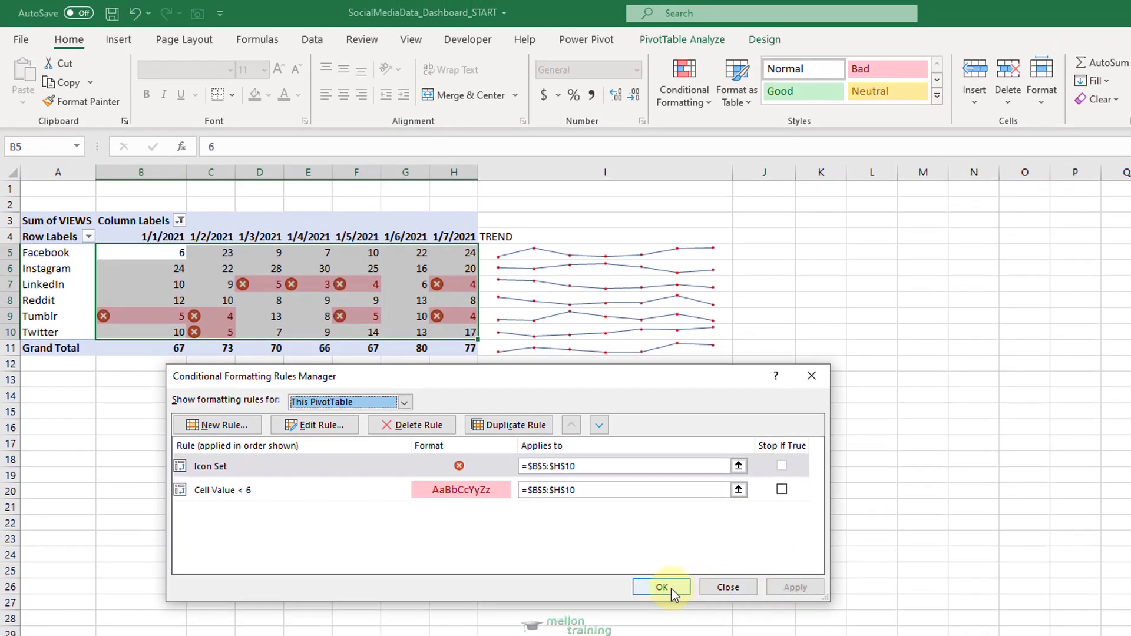
click(662, 587)
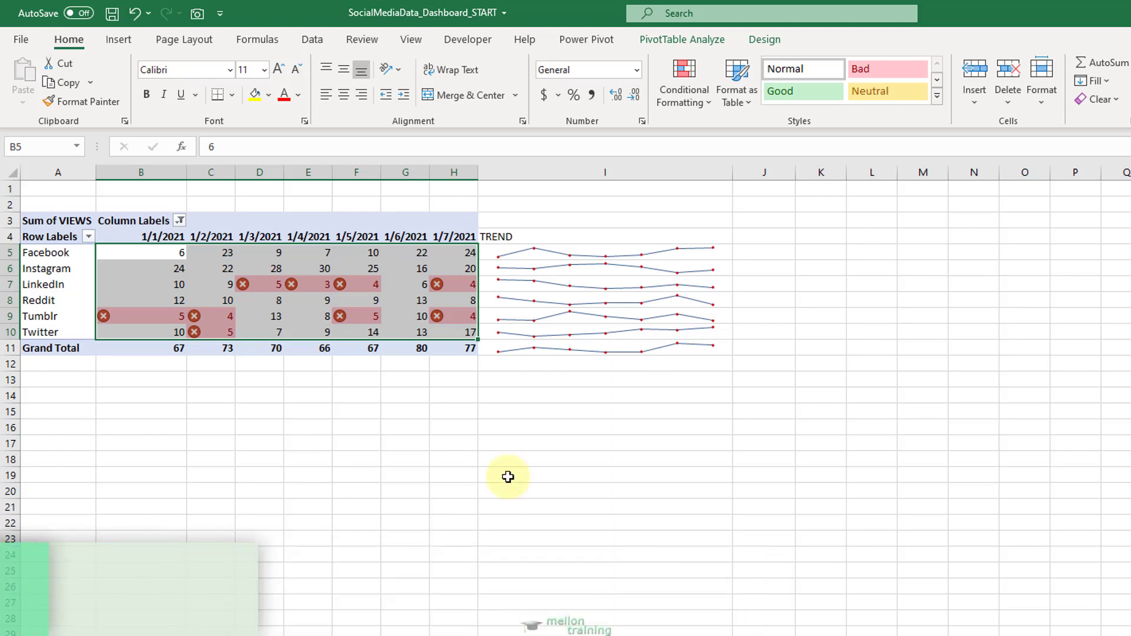
Rename the PivotTable's Sum of VIEWS heading to DAILY VIEWS and the Row Labels heading to MEDIUM.
click(55, 221)
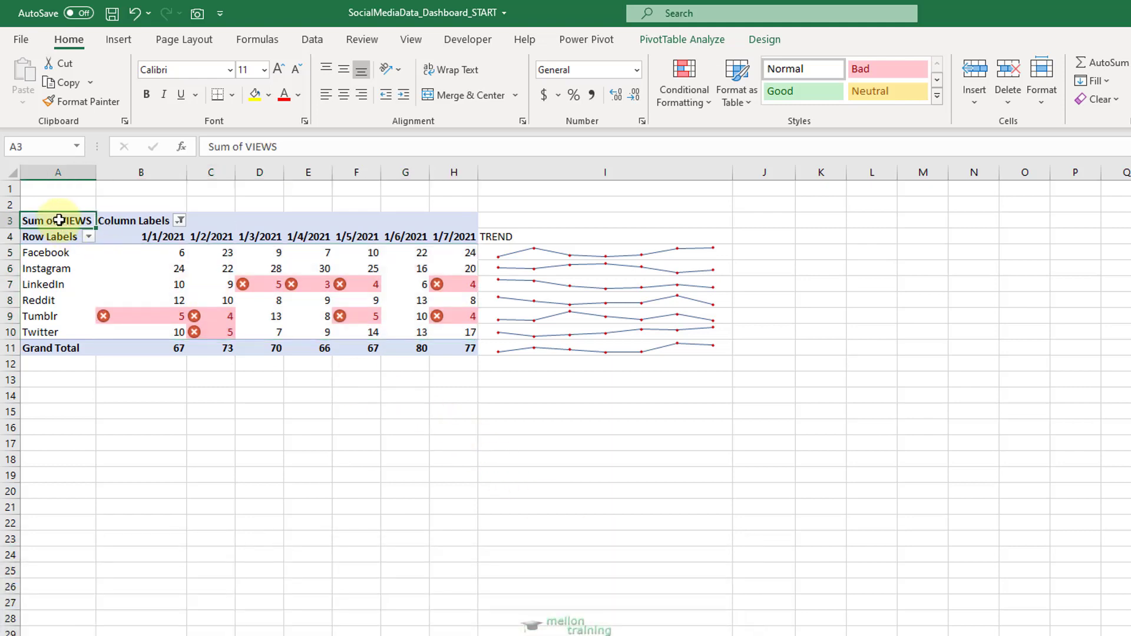
text(DAILY )
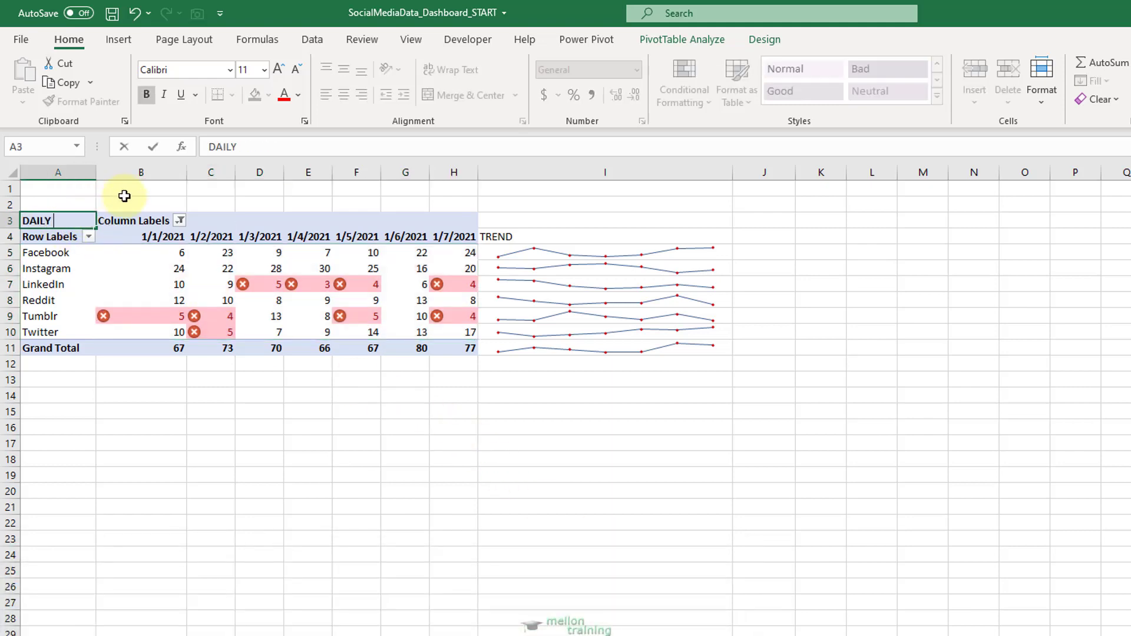
text(VIEWS)
key(Return)
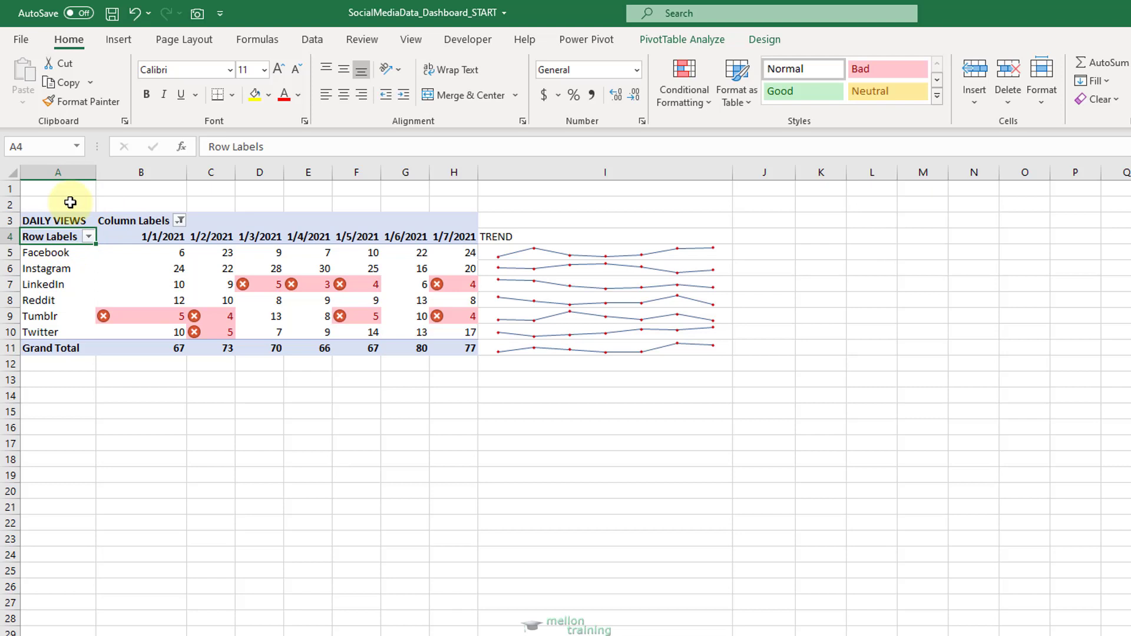
text(MEDIUM)
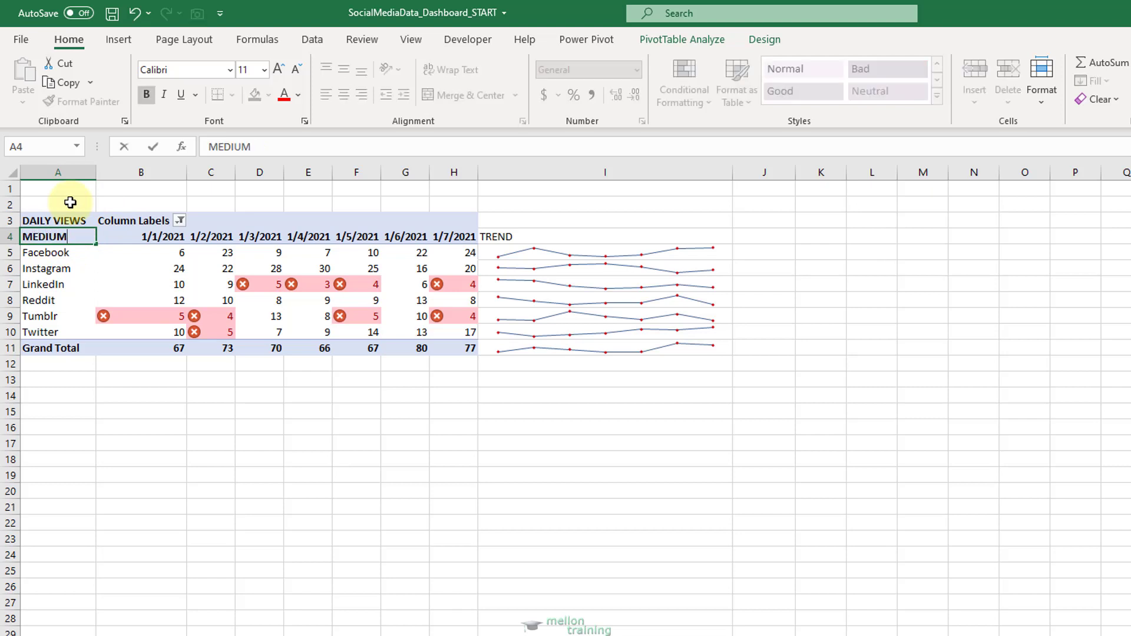
key(Return)
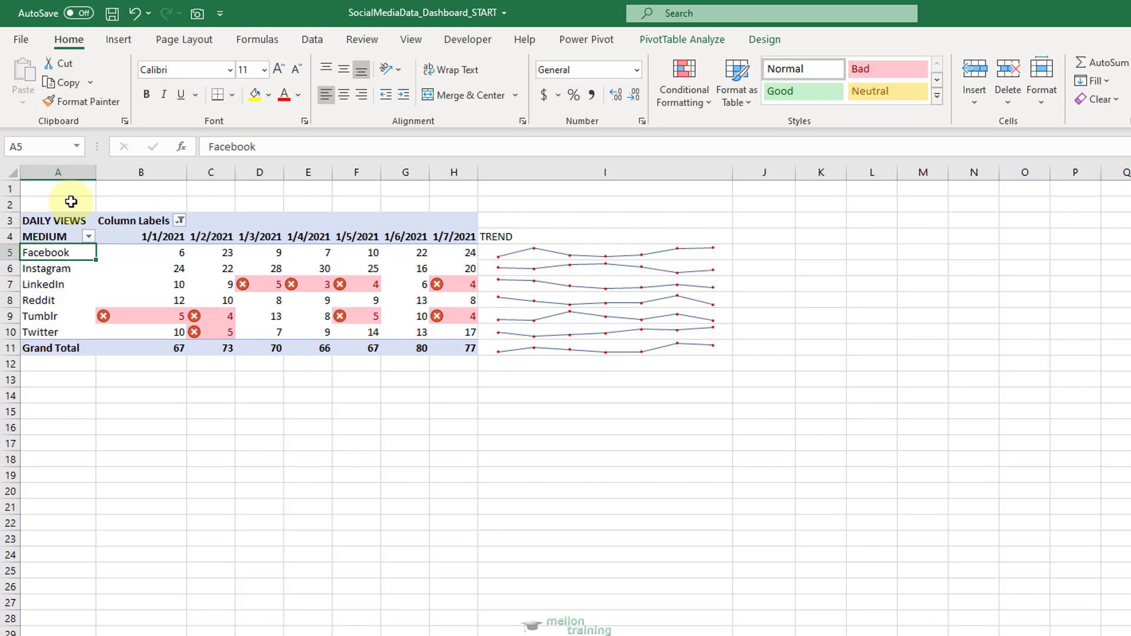
Rename the PivotTable's Column Labels heading in B3 to DAY.
click(115, 221)
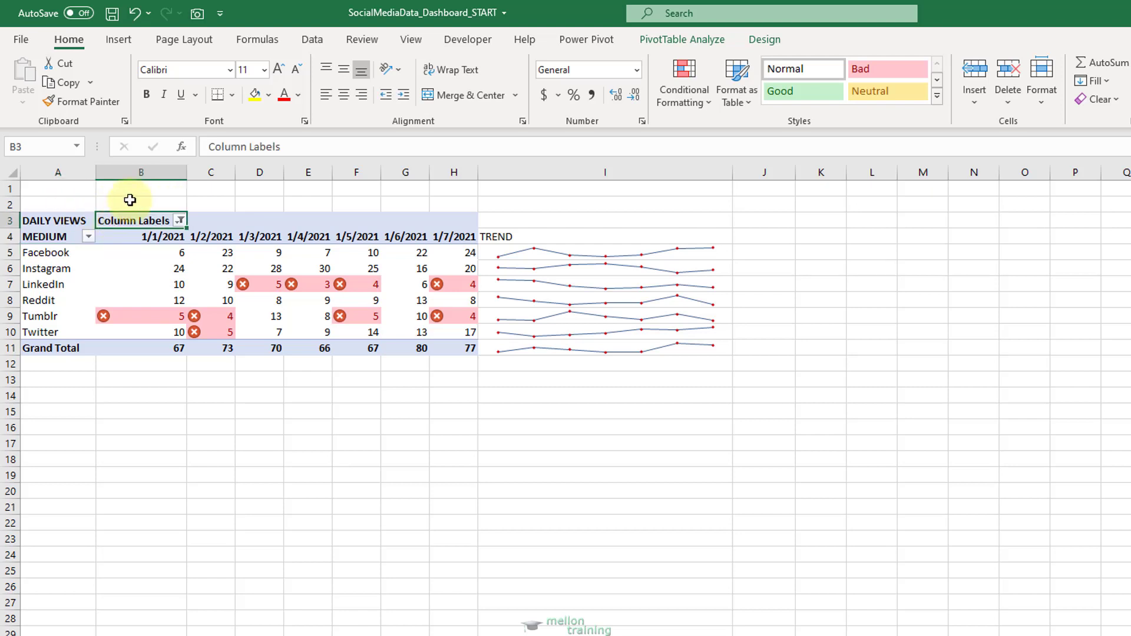
text(DAY)
key(Return)
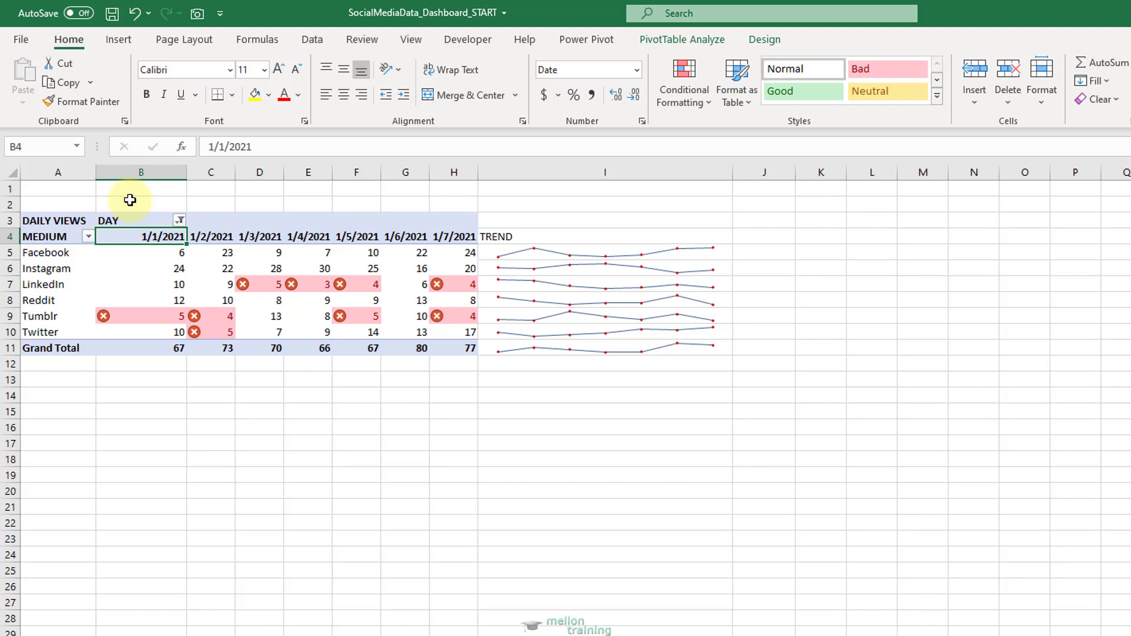
Rename the PivotTable's Grand Total row label in A11 to TOTAL.
click(44, 347)
click(52, 349)
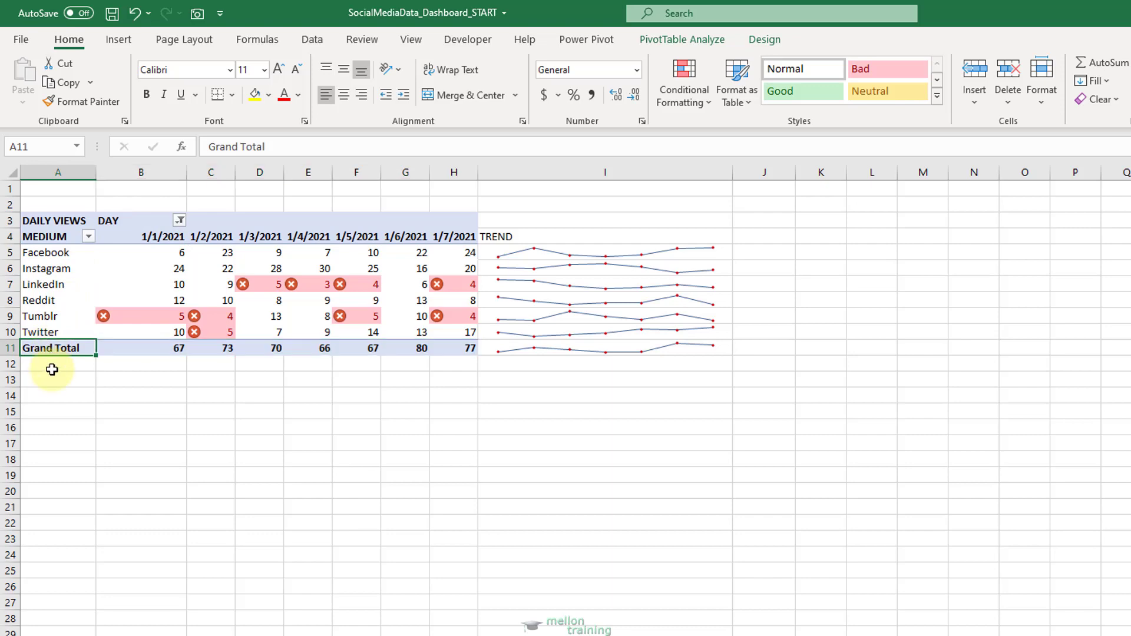
text(TOTAL)
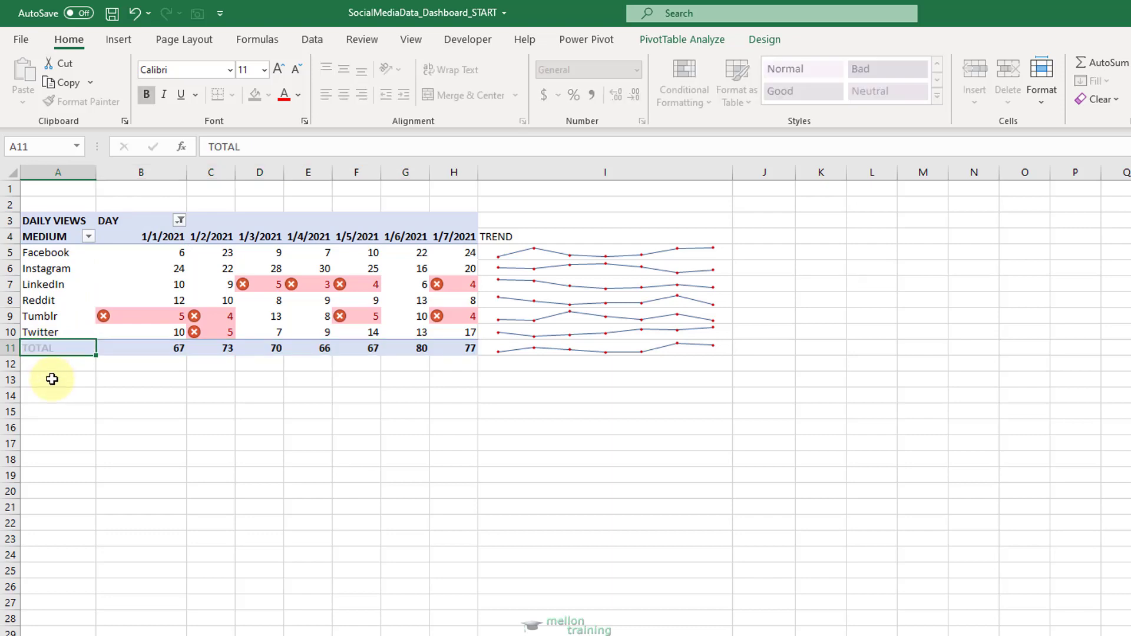
key(Return)
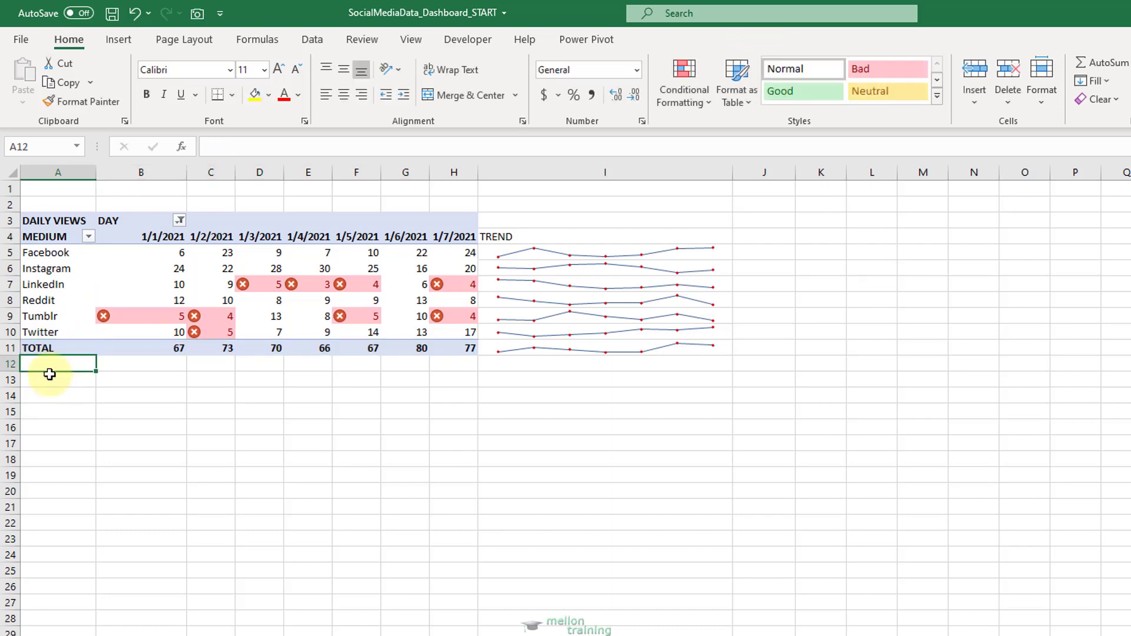
click(50, 349)
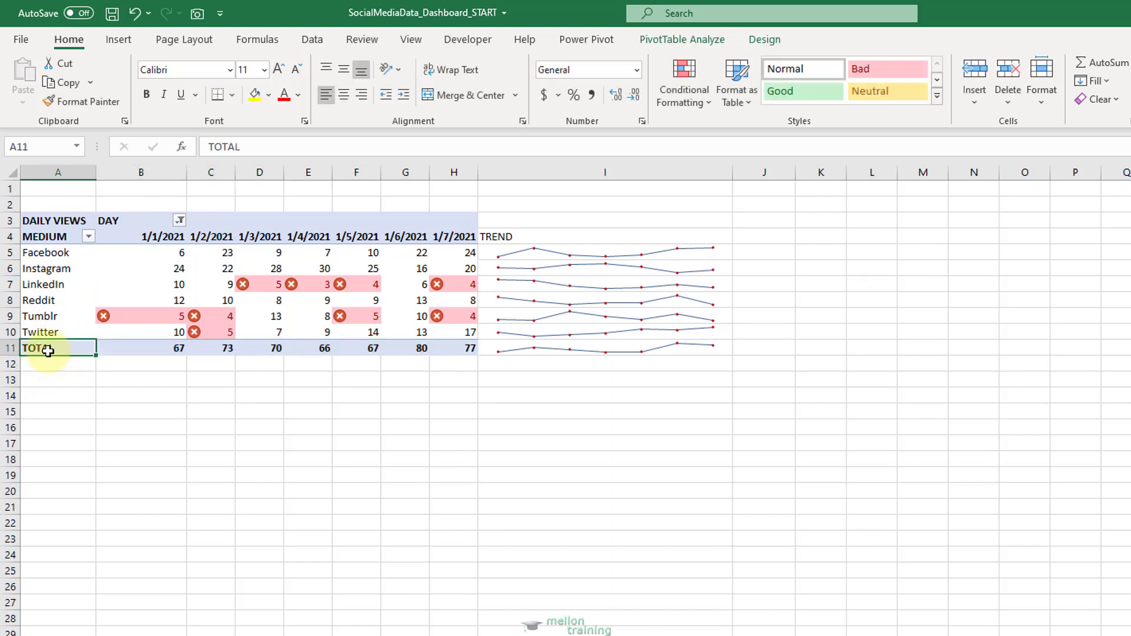
Make the TREND heading in I4 bold and center it horizontally.
click(515, 236)
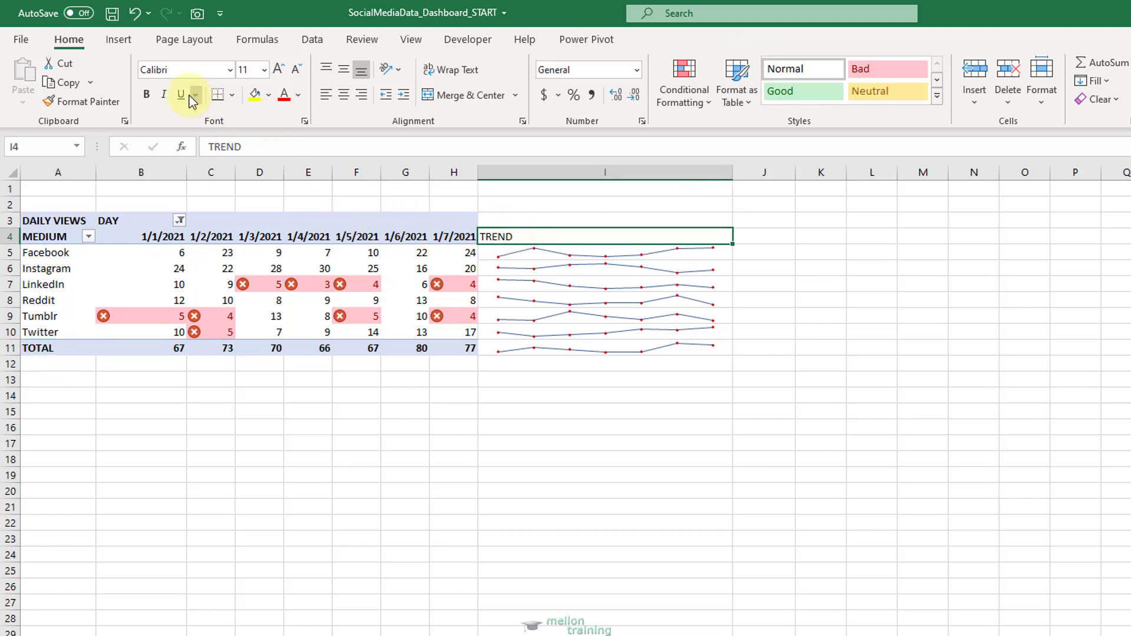
click(148, 95)
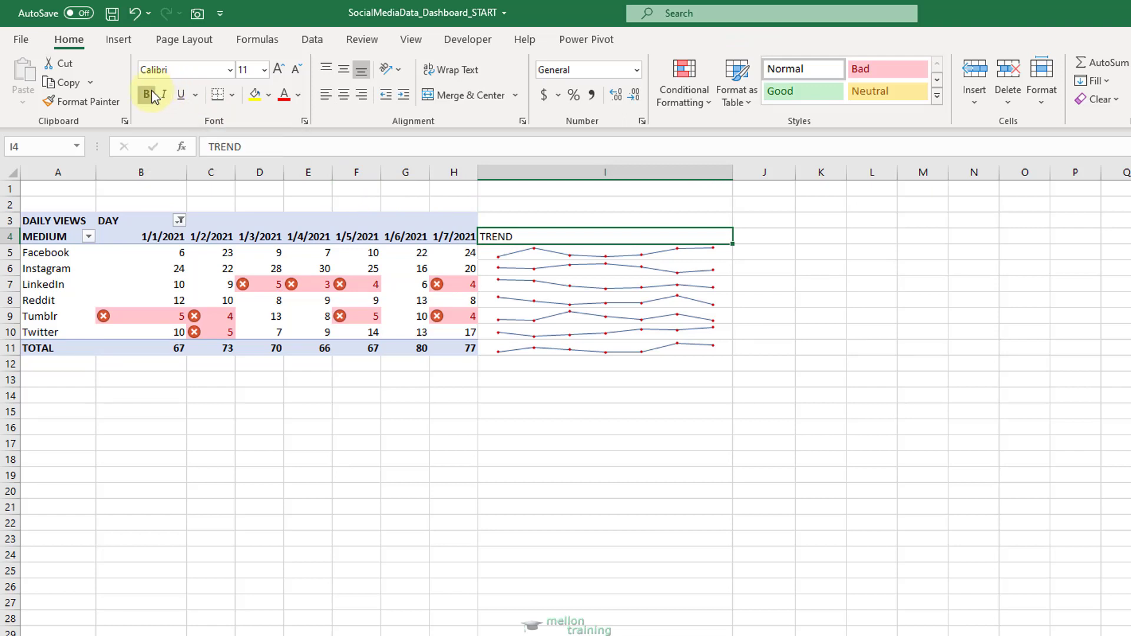
click(343, 95)
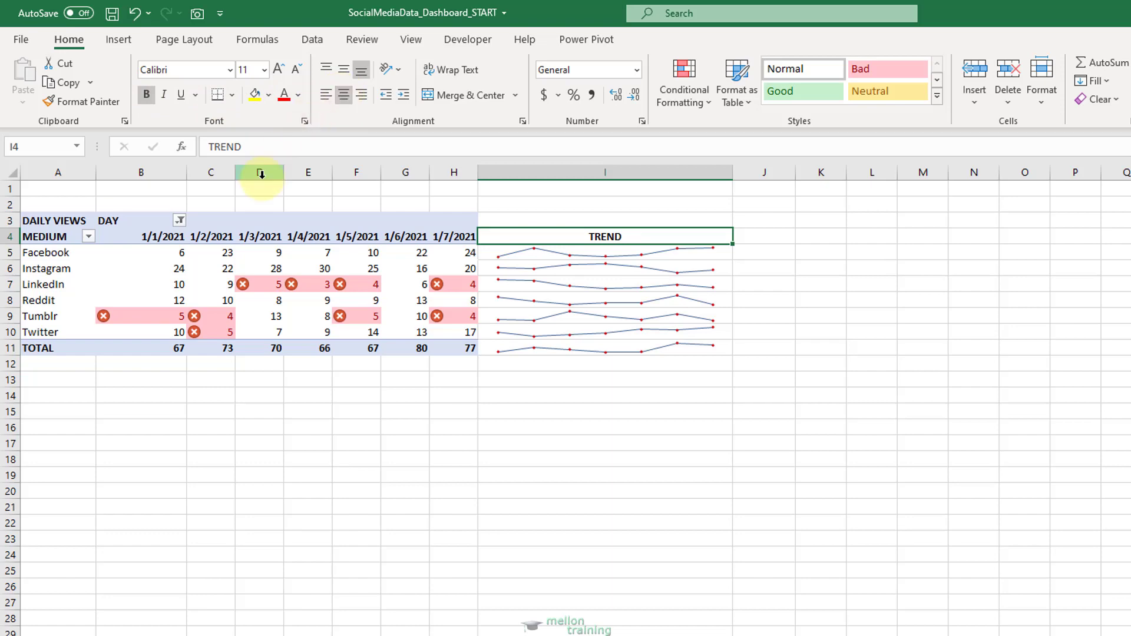
Delete the empty row 2 above the PivotTable and enter the title Social Media Trends in A1.
right_click(11, 206)
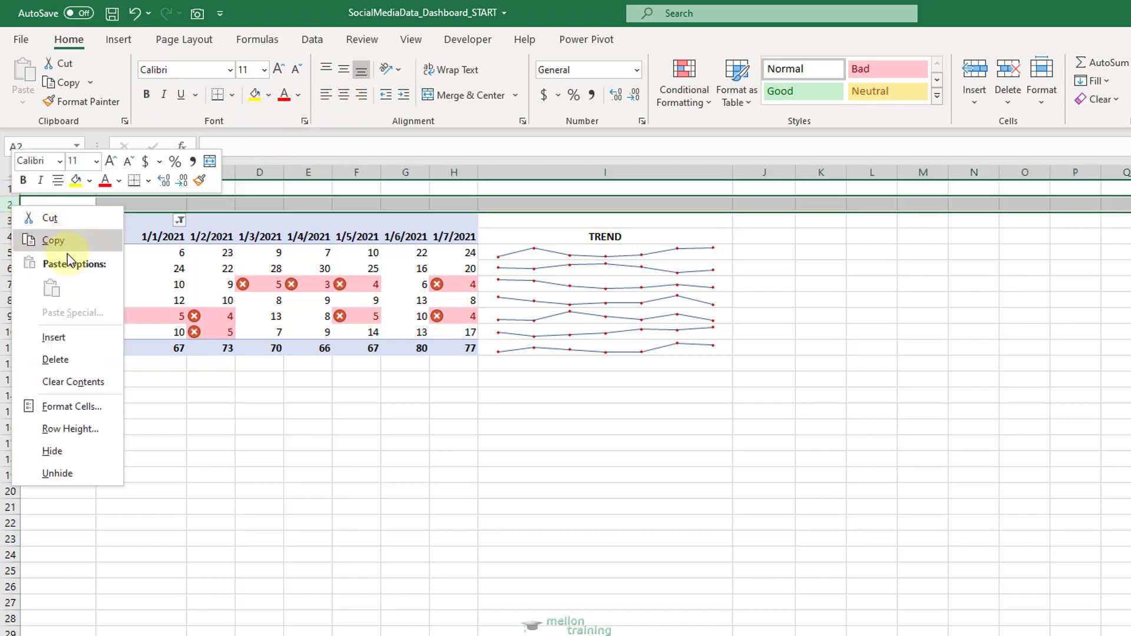
click(67, 364)
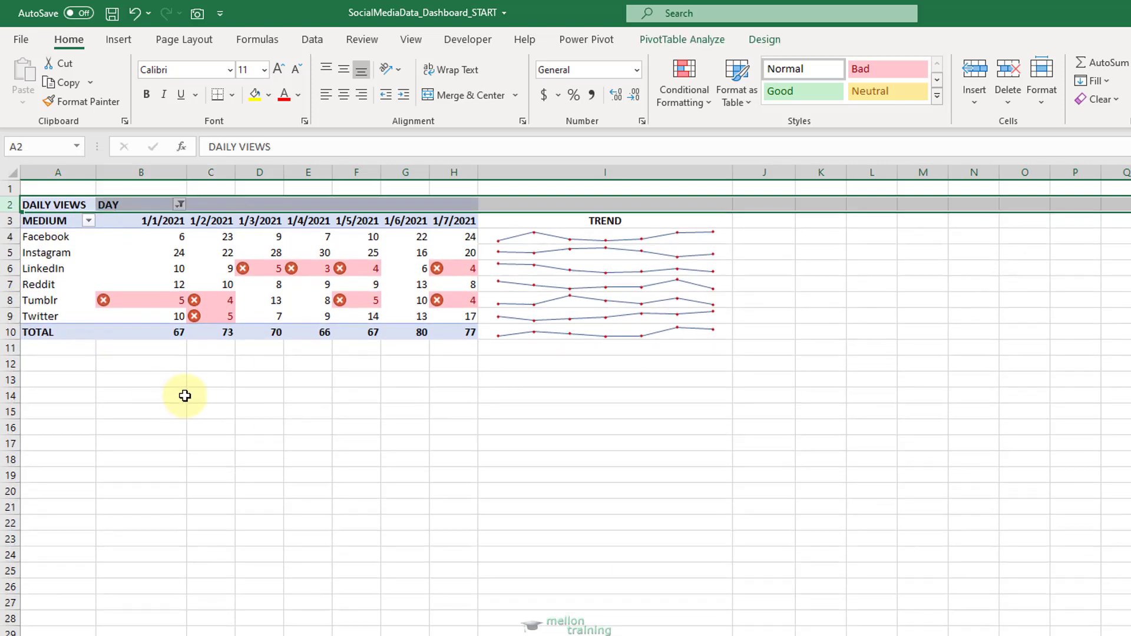
click(59, 188)
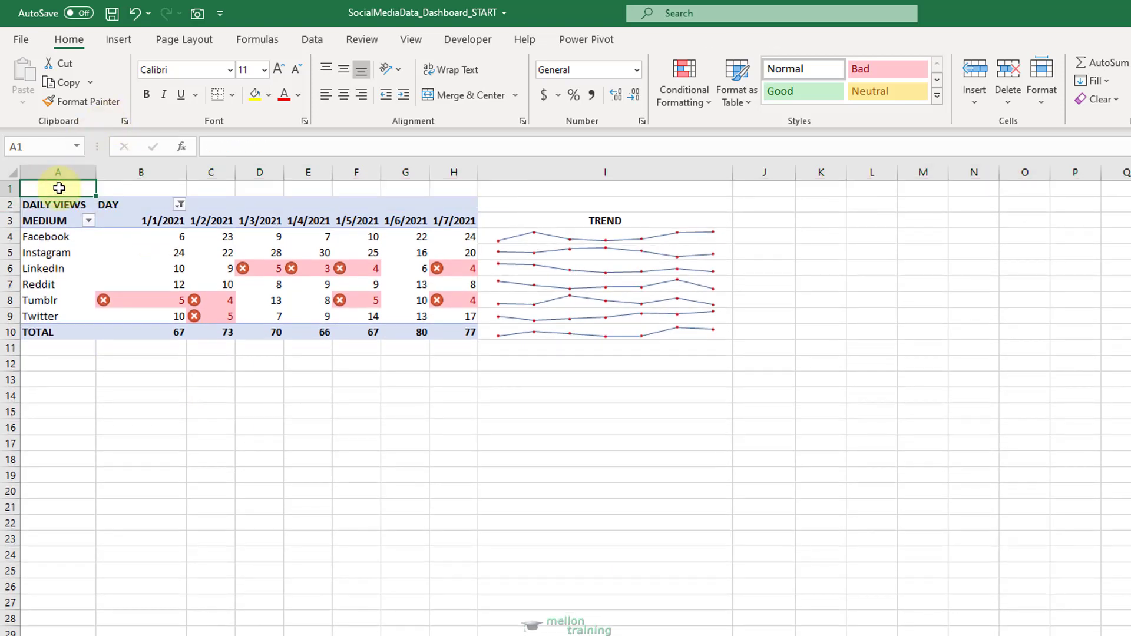
text(Social)
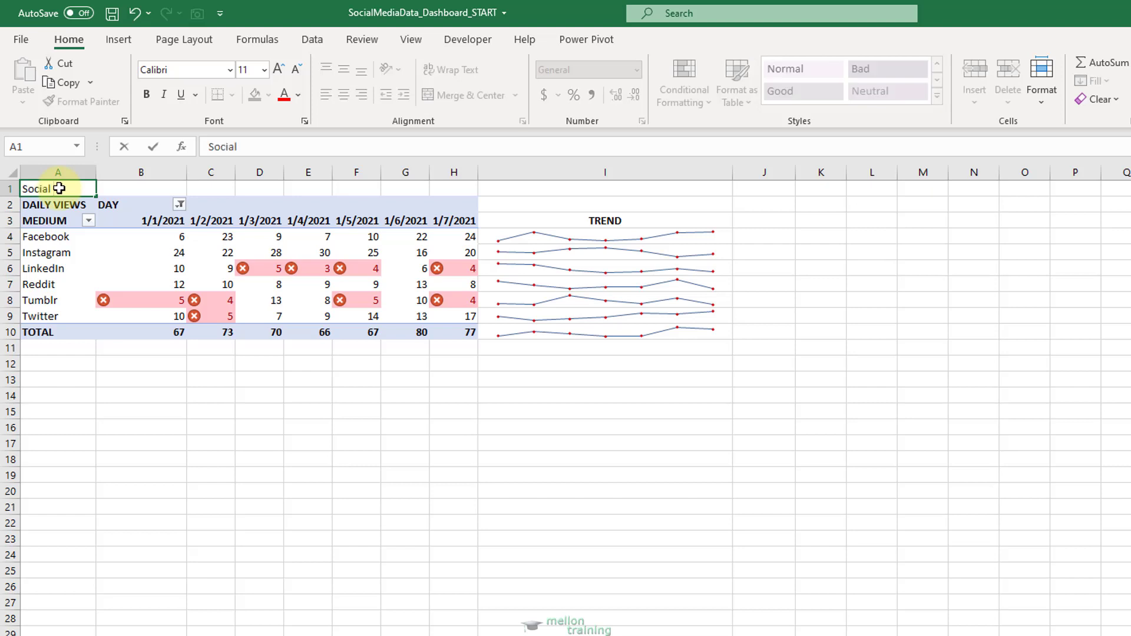
text( Media Trends)
key(Return)
Format the Social Media Trends title as bold at size 22 and merge and center it across A1:I1.
click(59, 188)
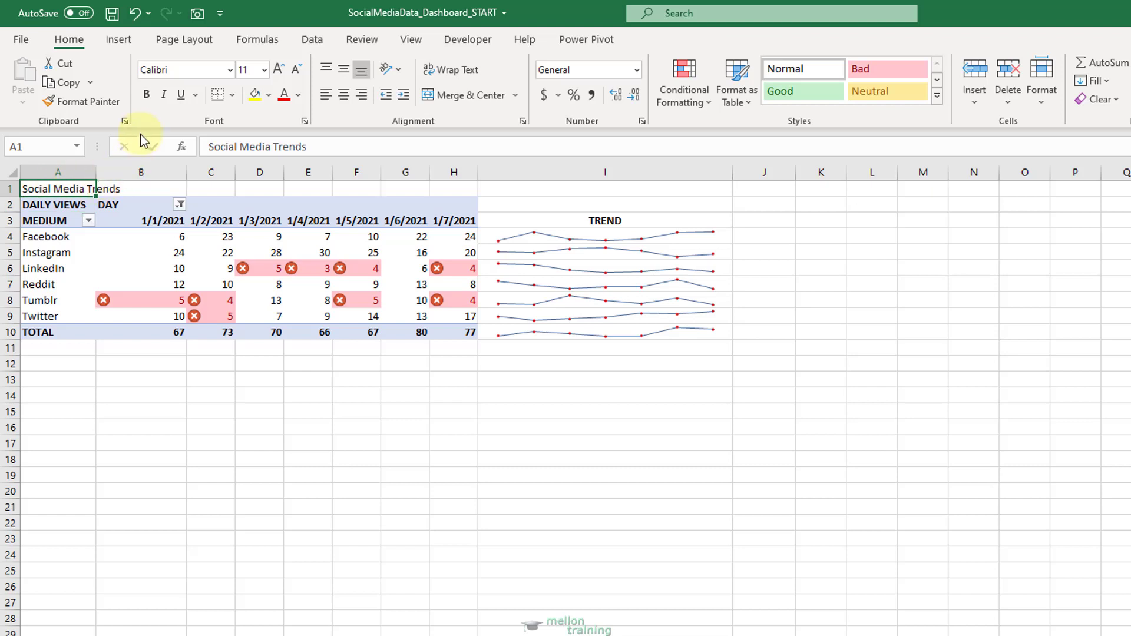
click(146, 96)
click(278, 71)
click(278, 71)
click(278, 71)
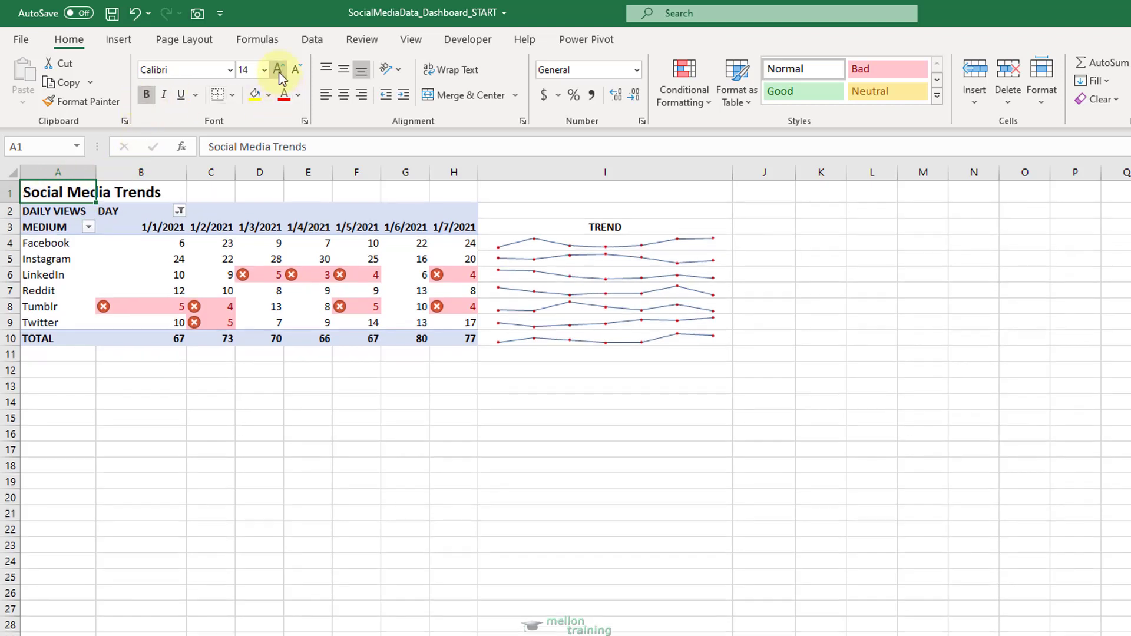
click(278, 70)
click(278, 71)
click(278, 70)
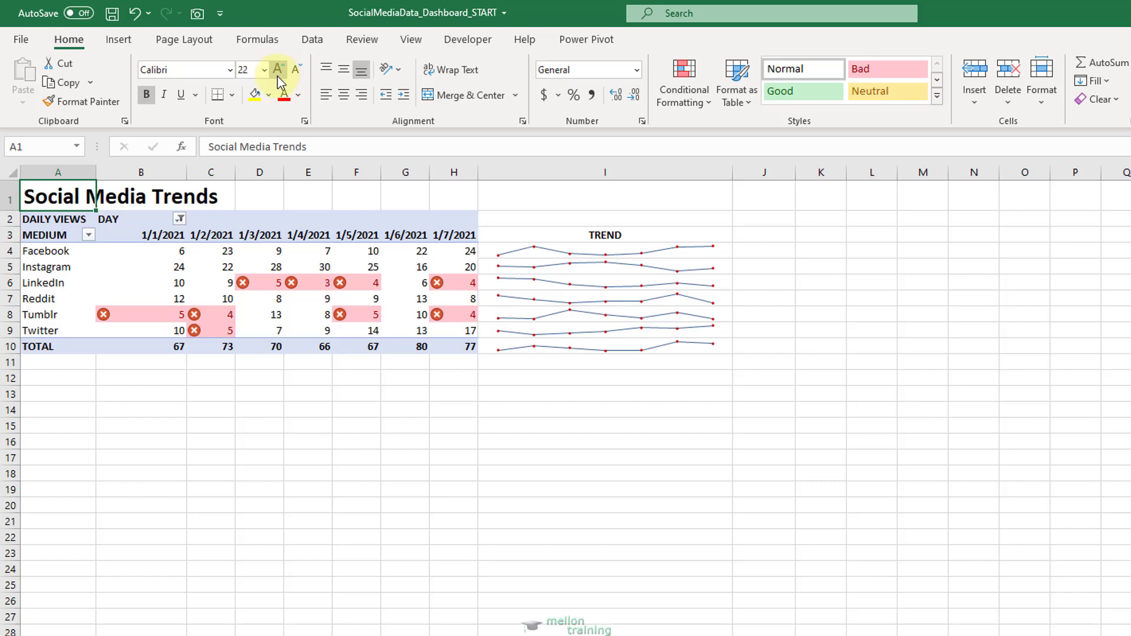
drag(83, 194, 546, 195)
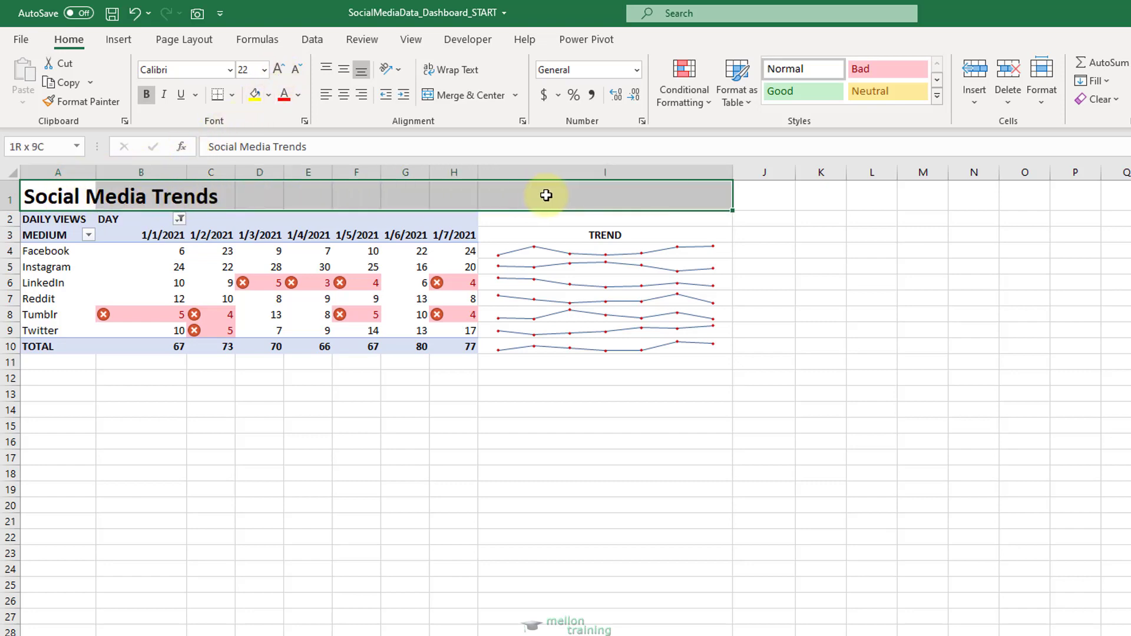
click(472, 94)
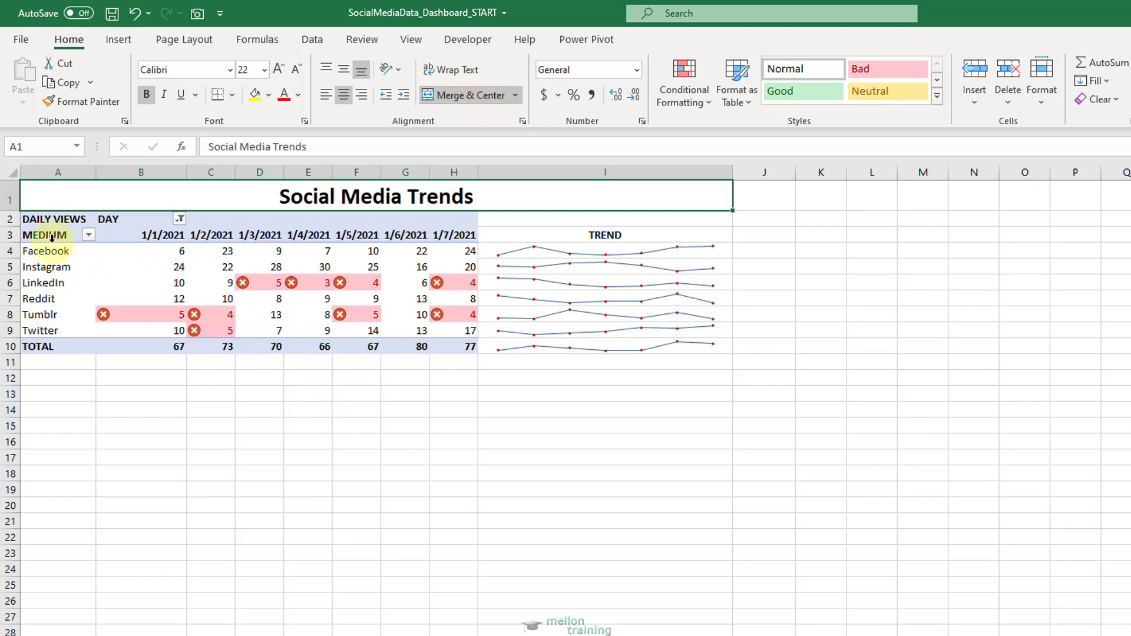
Apply All Borders to the table and sparkline range A3:I10.
drag(41, 235, 585, 345)
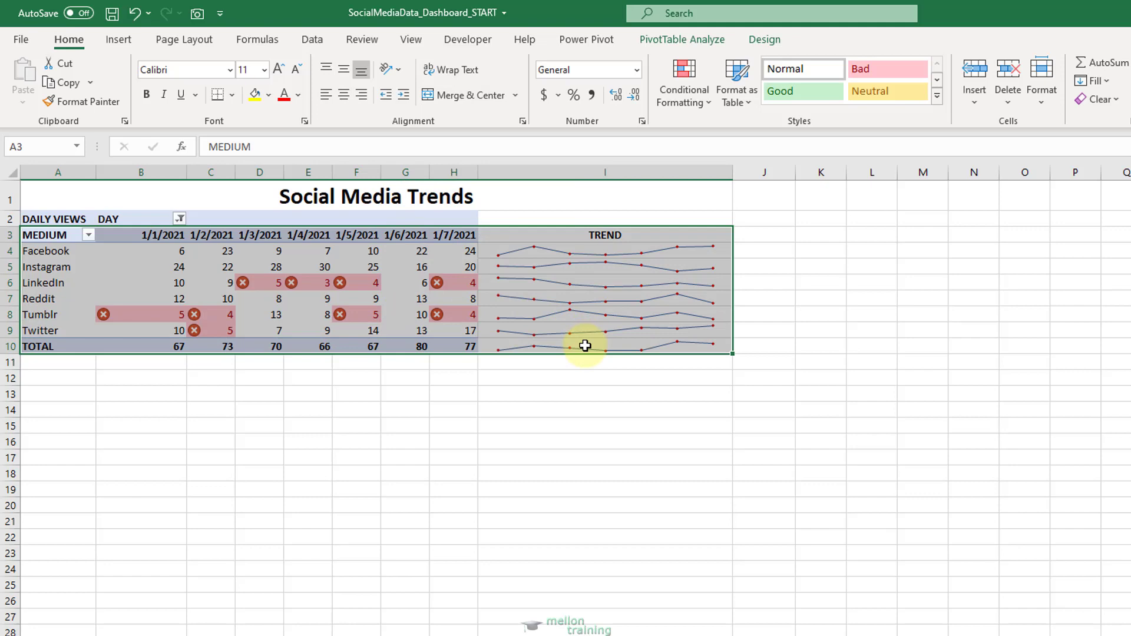
click(234, 94)
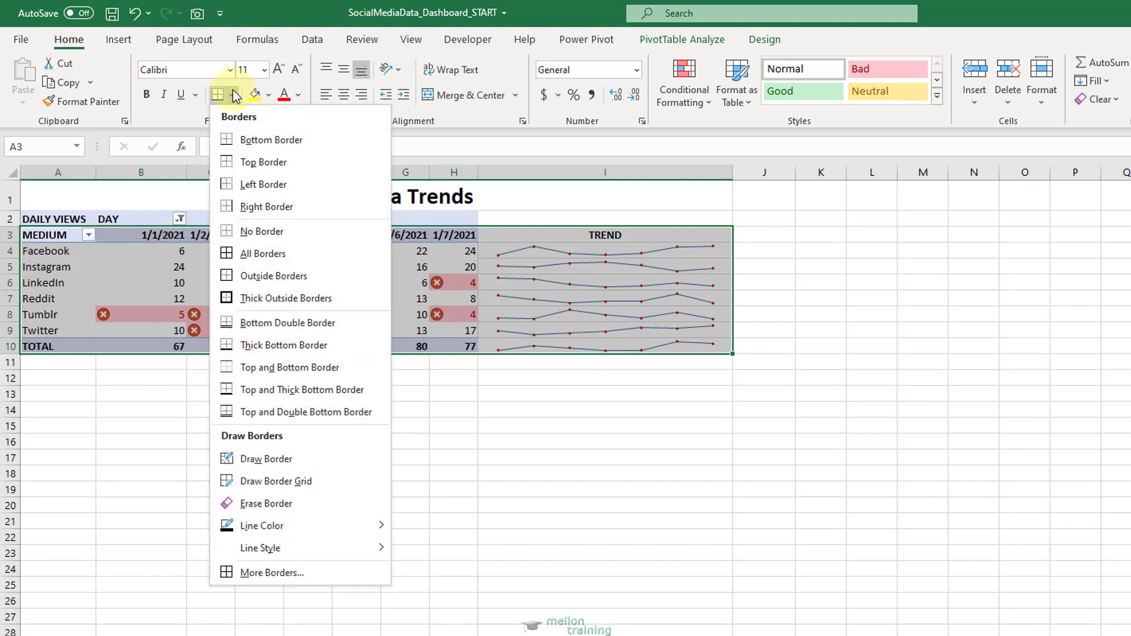
click(303, 254)
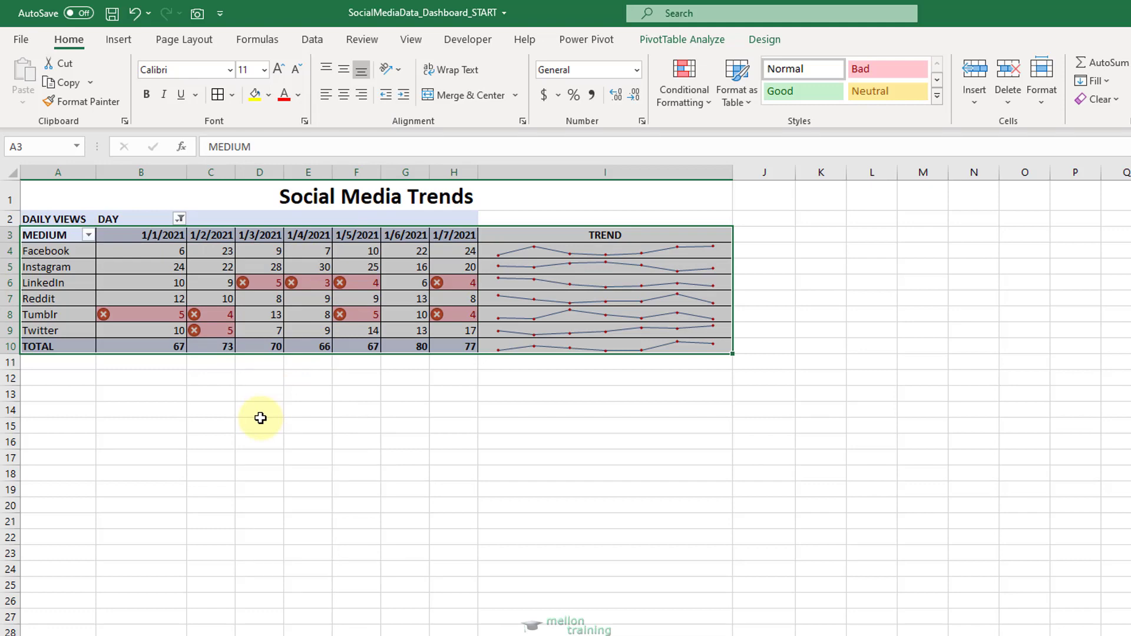
Fill the two heading rows A2:I3 with the standard yellow color.
click(48, 216)
drag(56, 218, 560, 227)
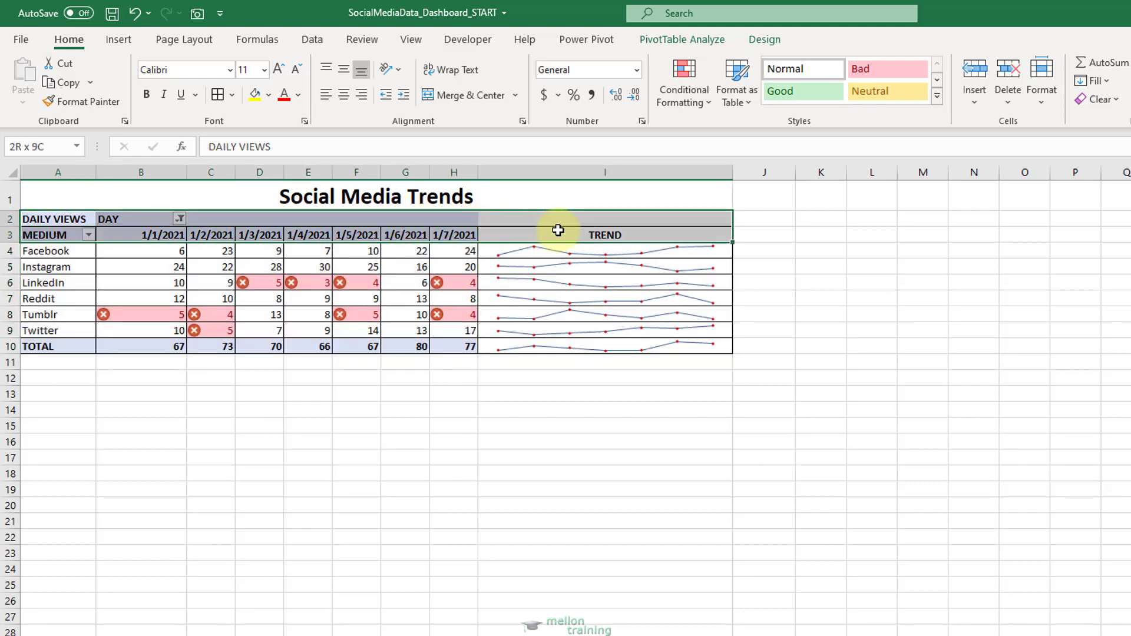
click(269, 97)
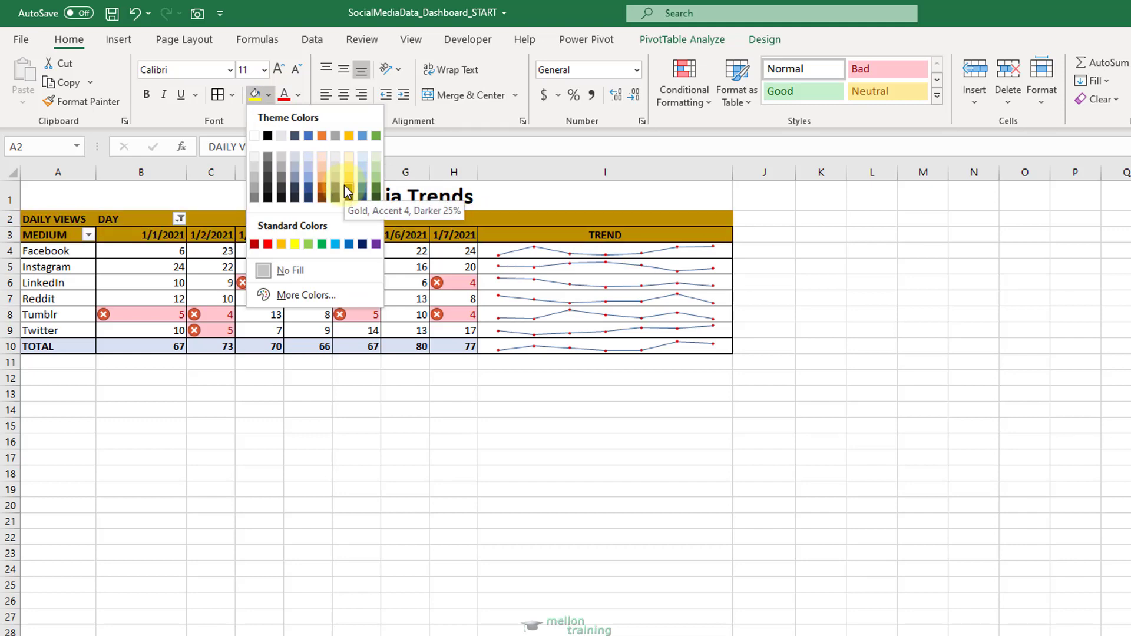
click(295, 244)
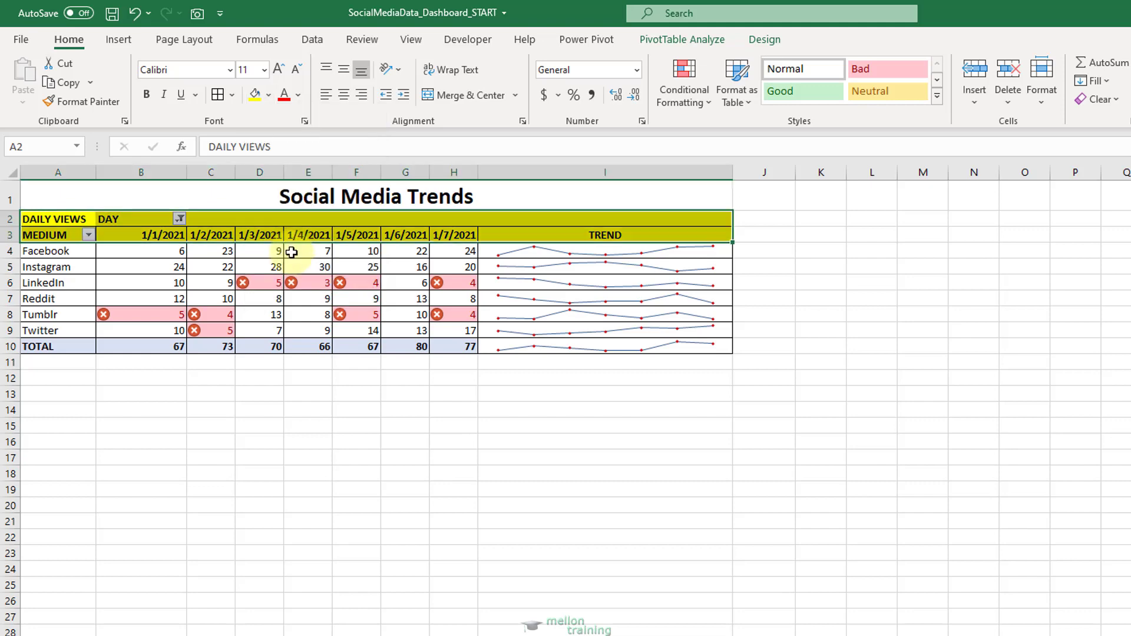
Fill the TOTAL row A10:H10 with yellow.
click(39, 346)
click(53, 348)
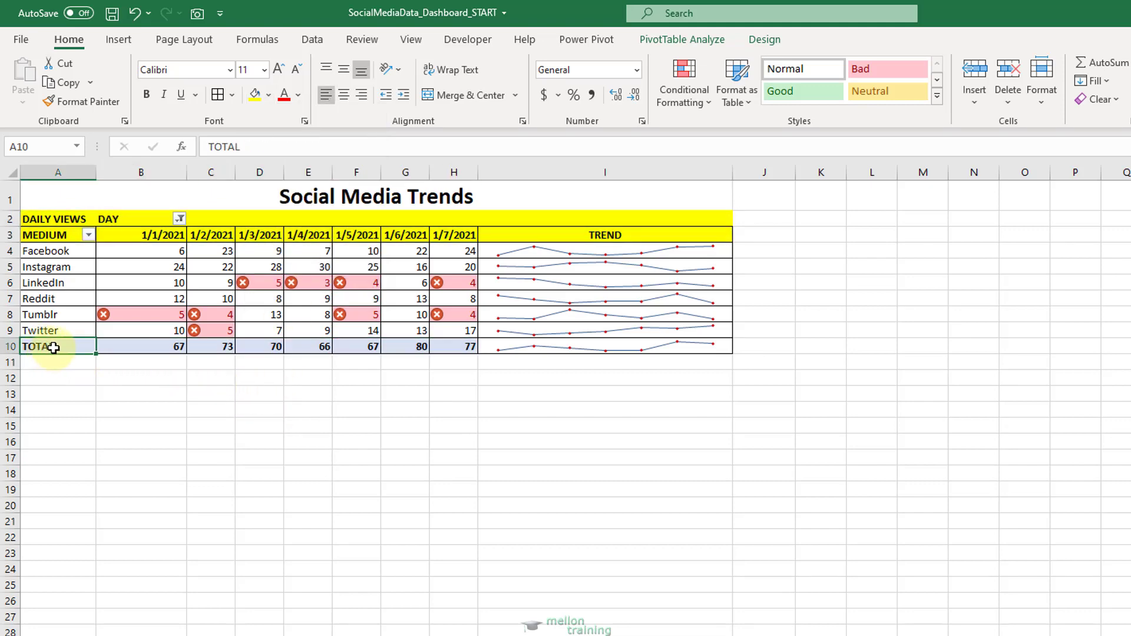
drag(53, 348, 466, 349)
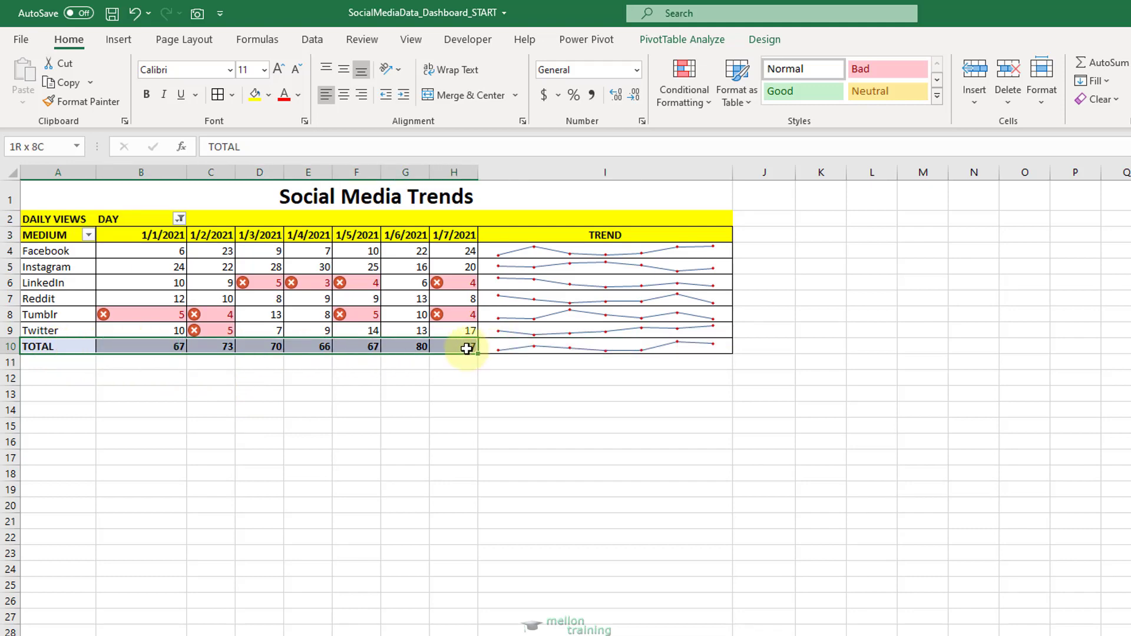
click(254, 94)
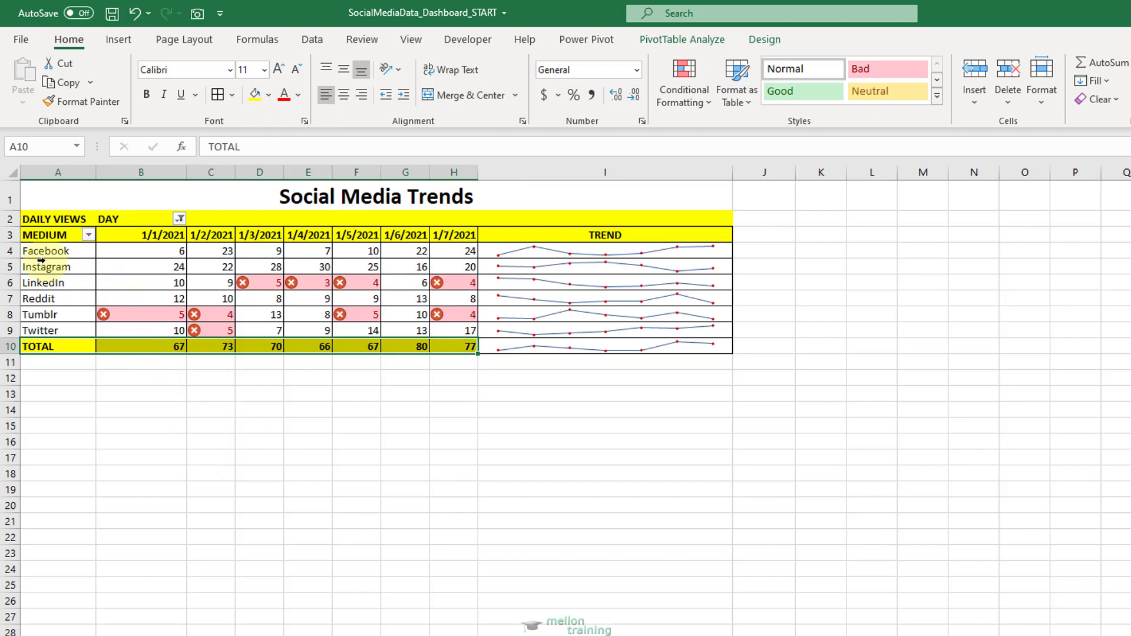
Set the height of rows 4 to 10 to 30.
drag(9, 252, 10, 344)
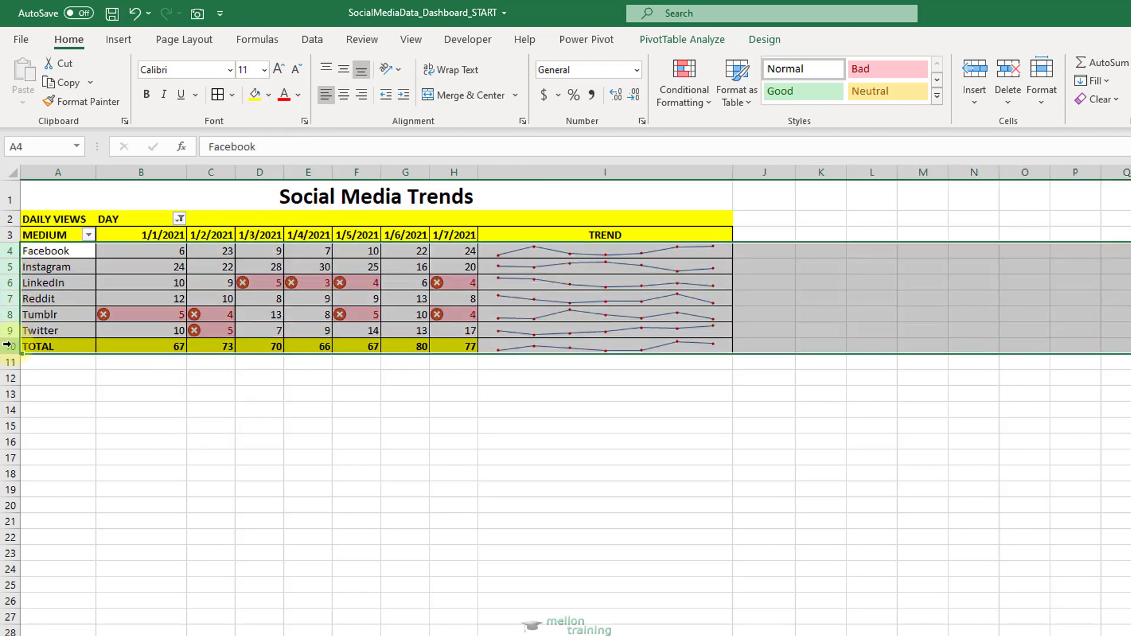
right_click(11, 345)
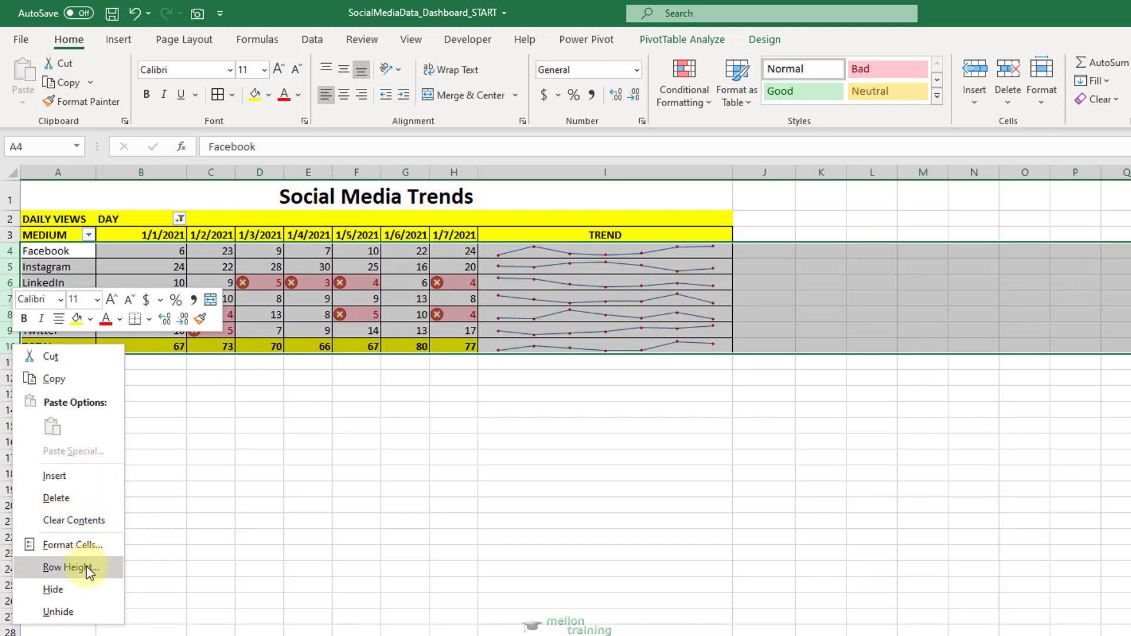
click(69, 567)
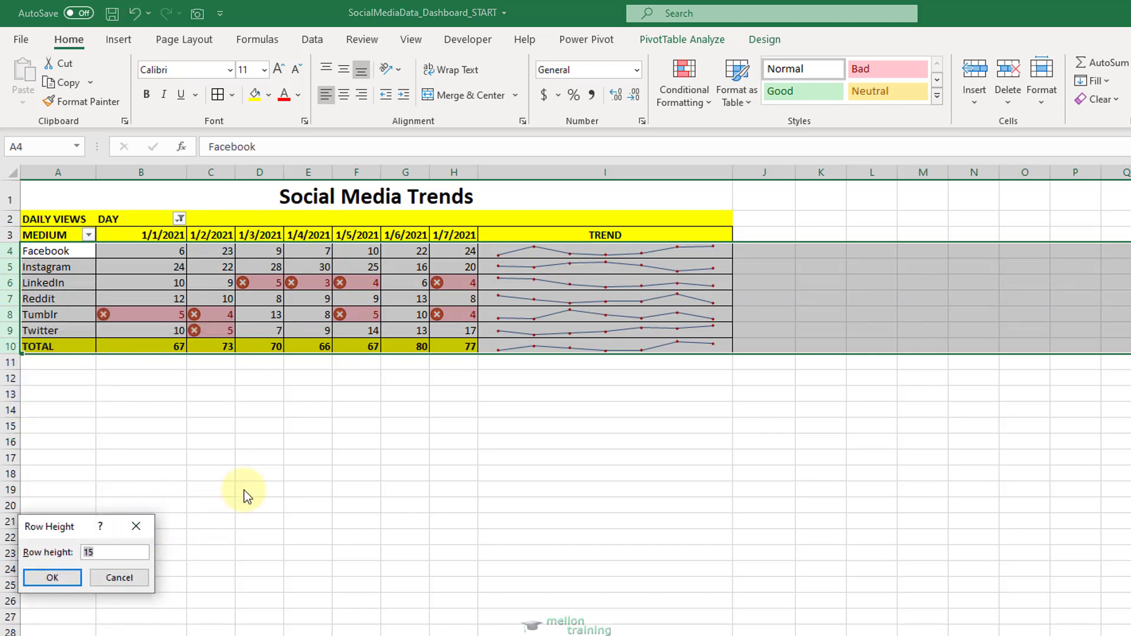
text(30)
key(Return)
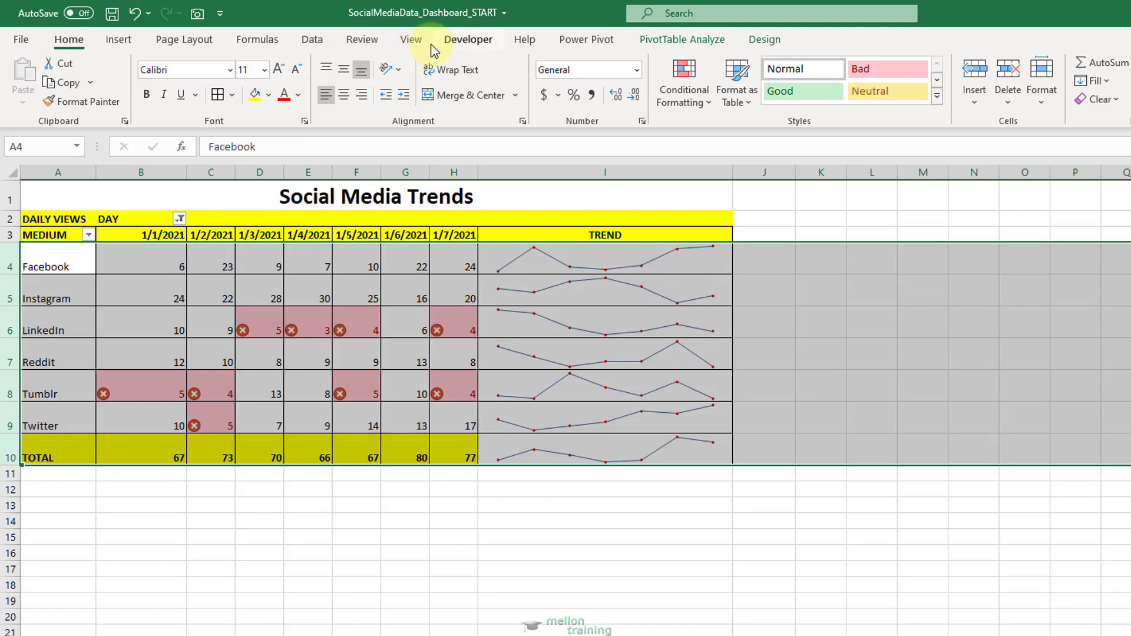
Hide the worksheet gridlines and fill the merged title cell in row 1 with the standard orange color.
click(411, 39)
click(403, 101)
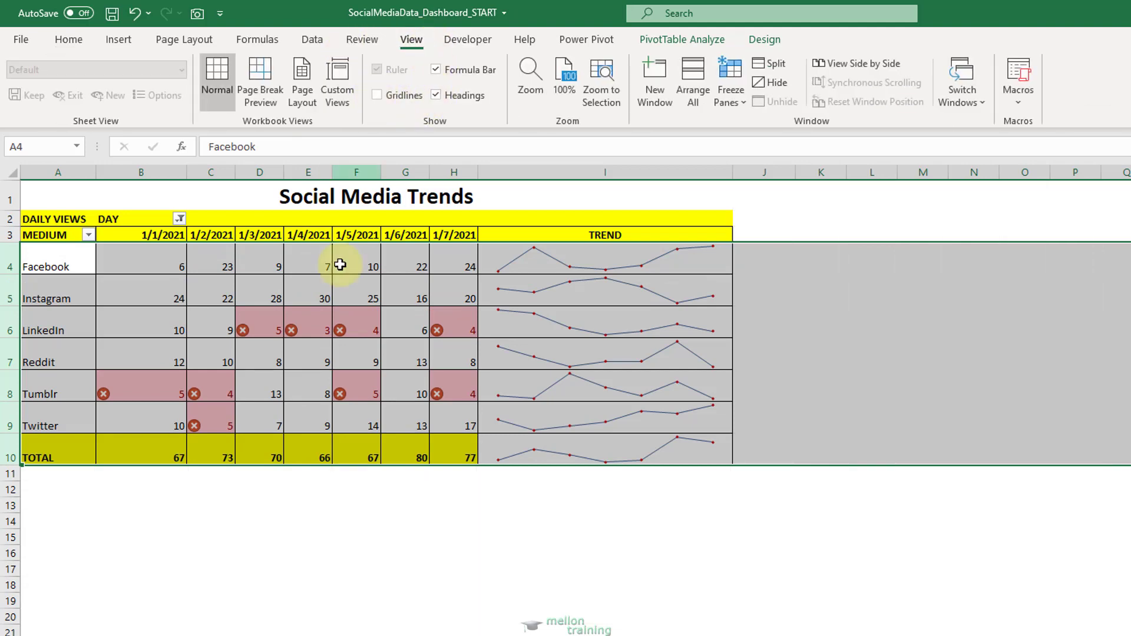
click(43, 192)
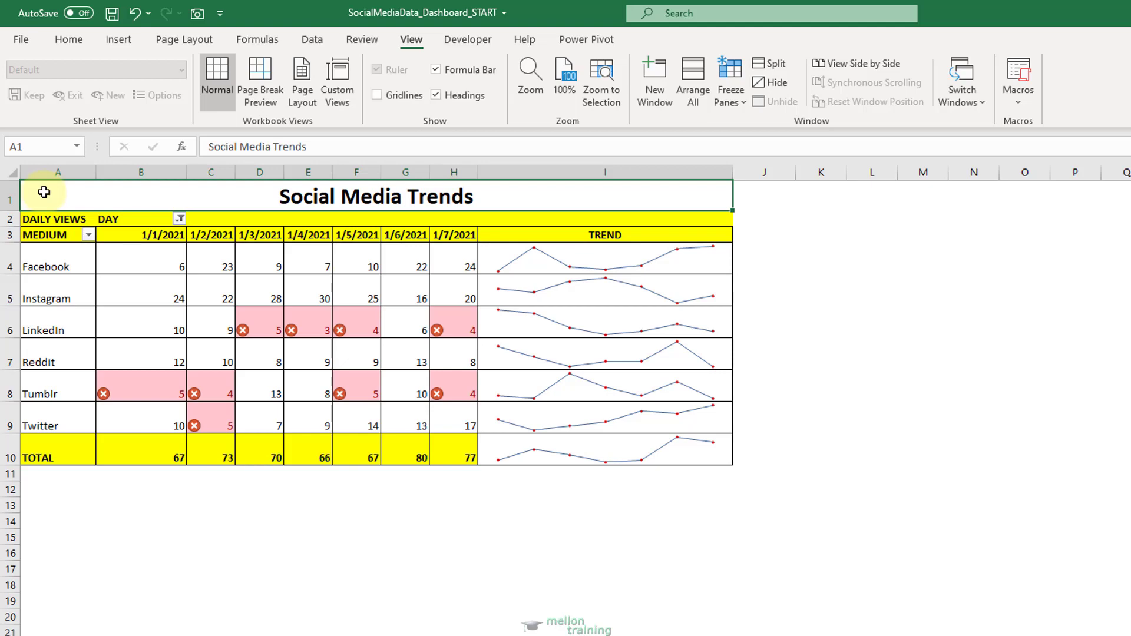
click(83, 39)
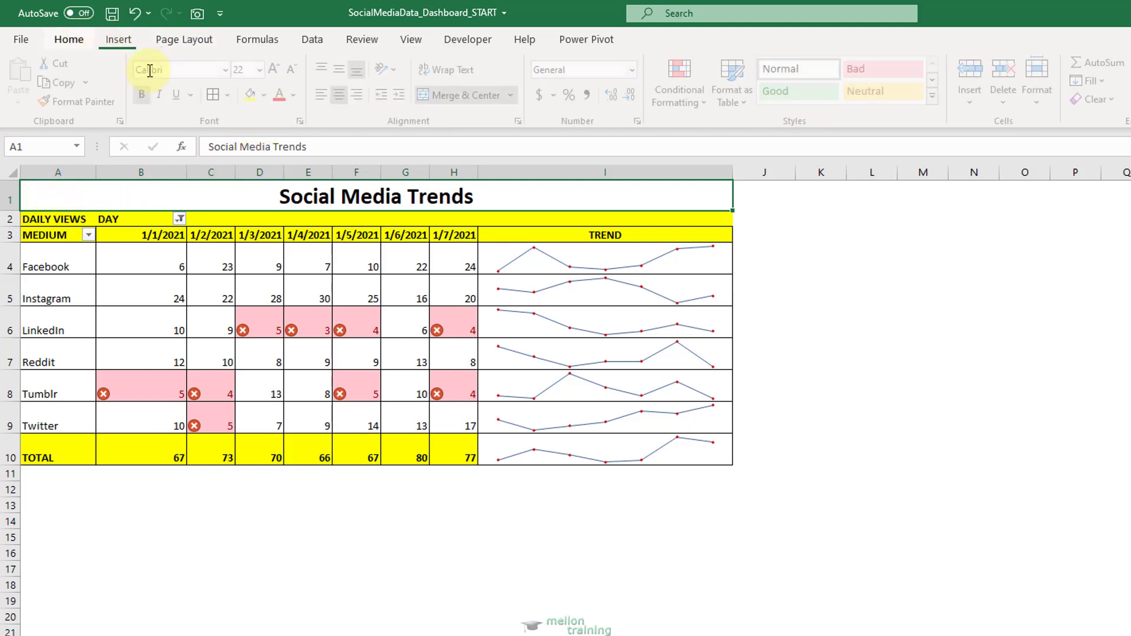
click(268, 95)
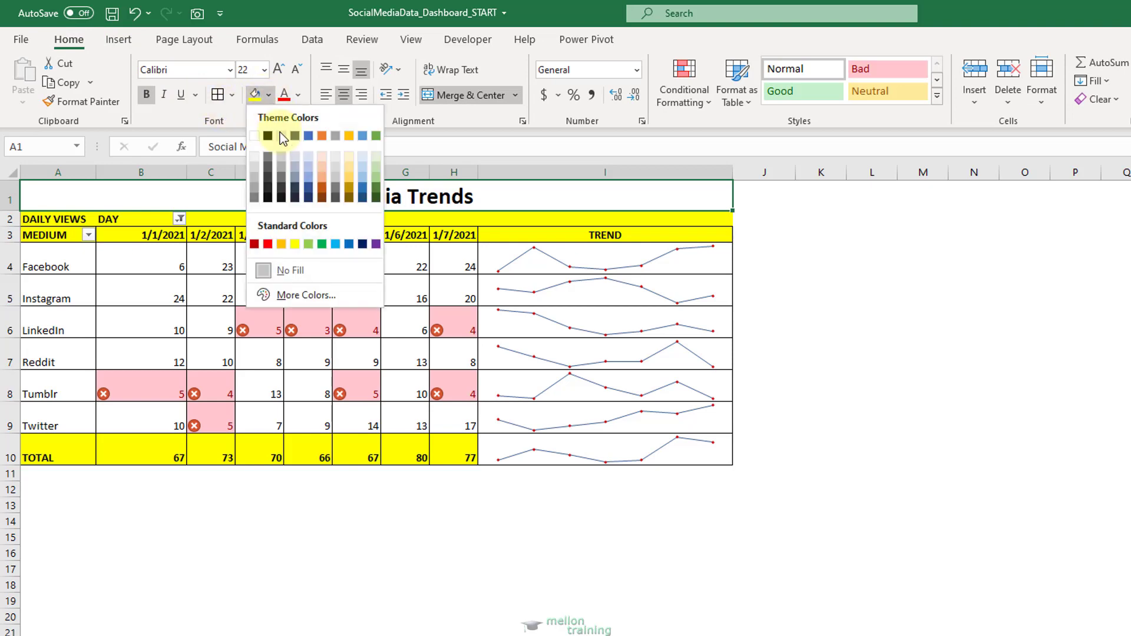
click(281, 243)
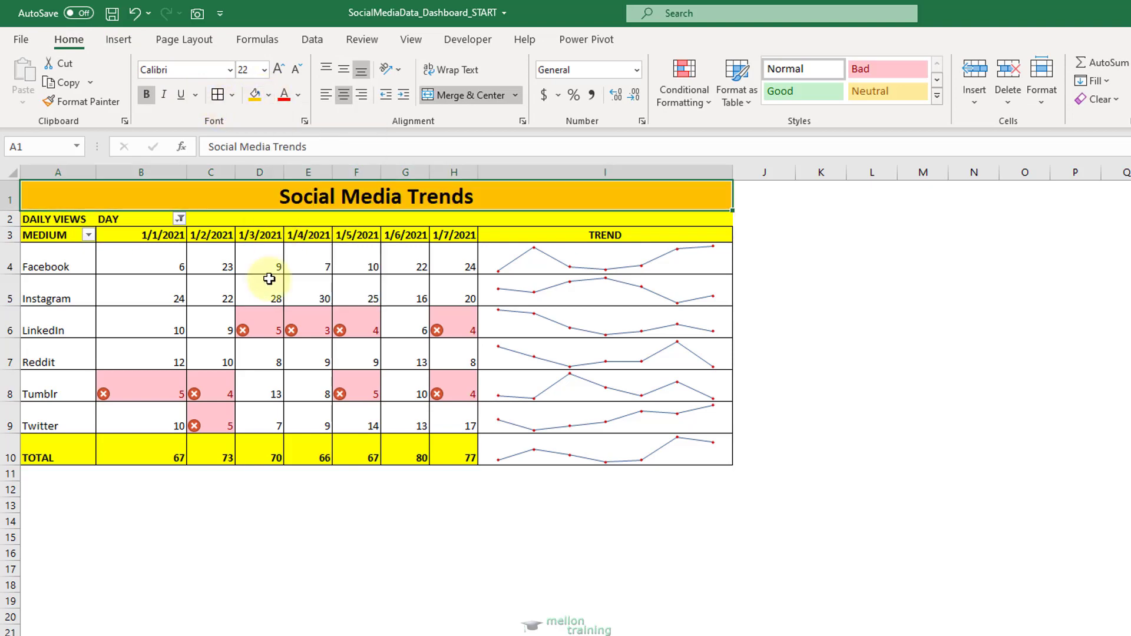
click(45, 478)
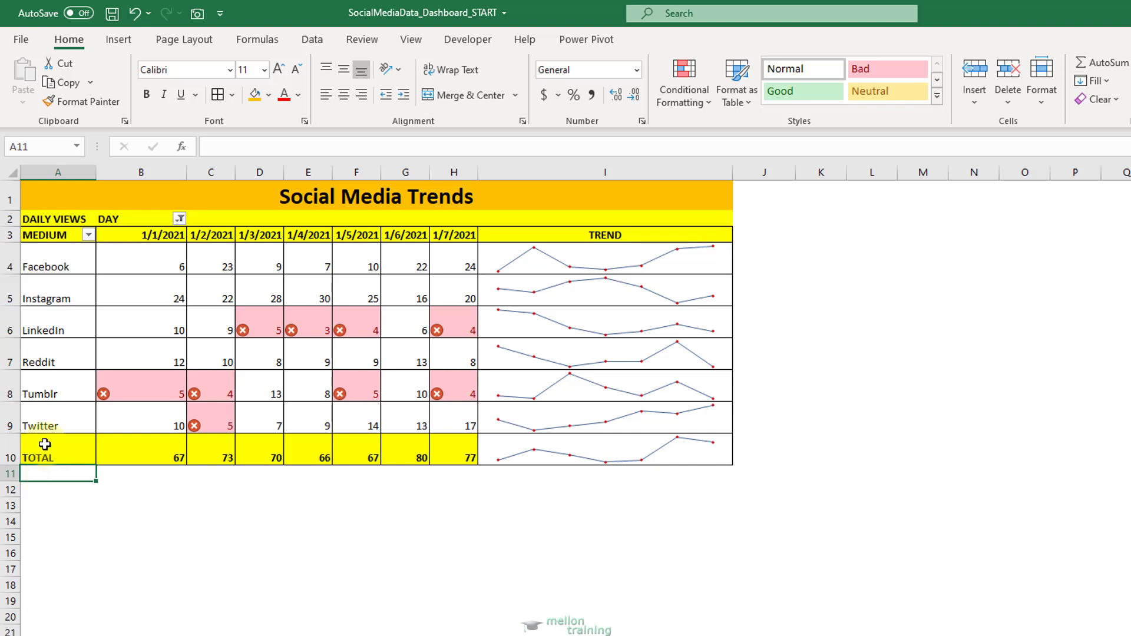
Narrow column B to roughly the width of the other date columns in the dashboard.
drag(185, 175, 152, 170)
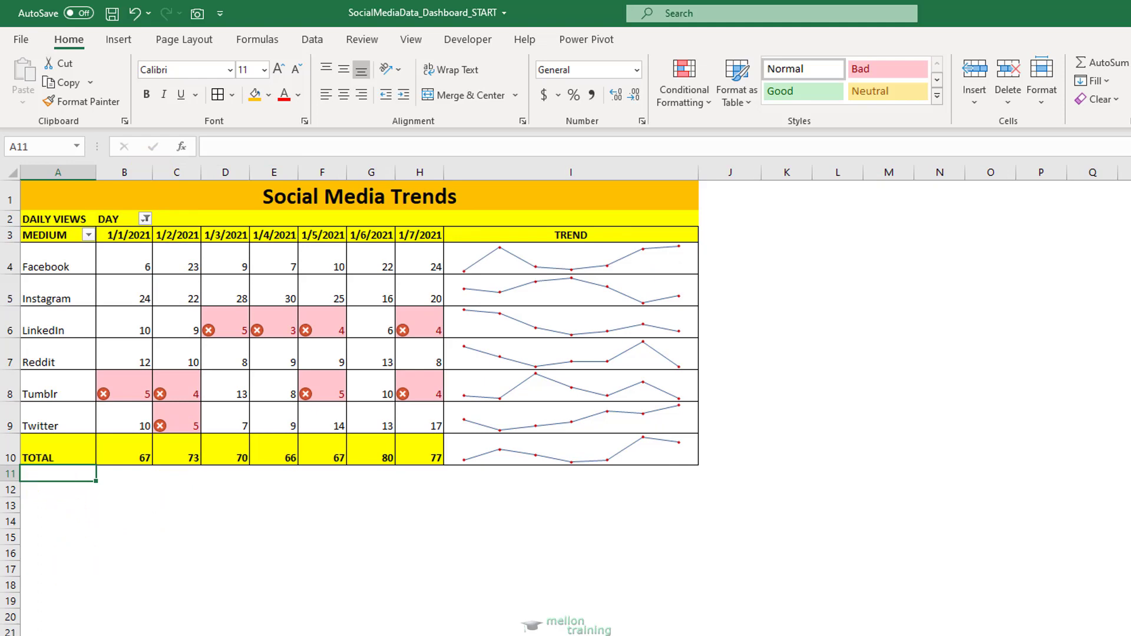
In the source data sheet, set the Facebook views for 1/1/2021, 1/2/2021 and 1/3/2021 (C2:C4) to 30, 40 and 50.
key(ctrl+Page_Down)
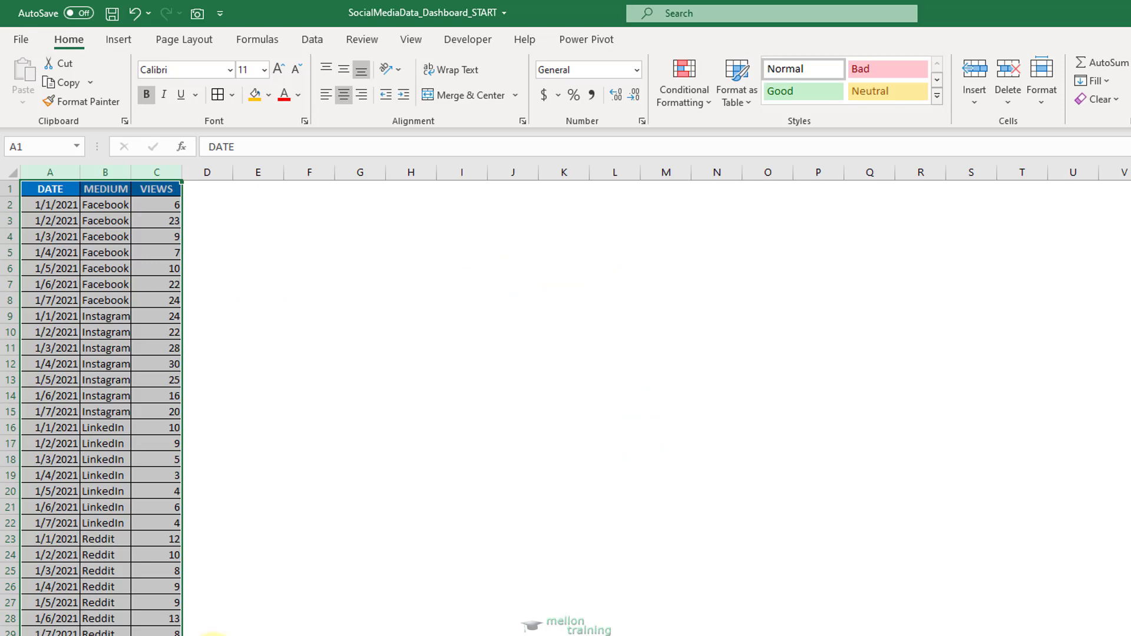
click(168, 206)
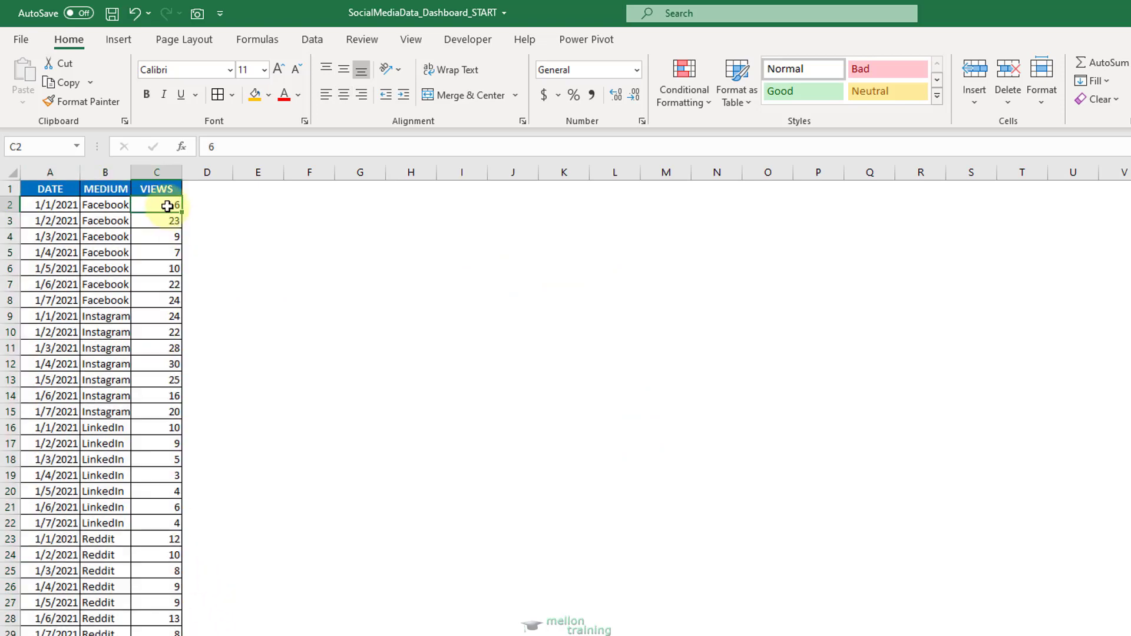
text(30)
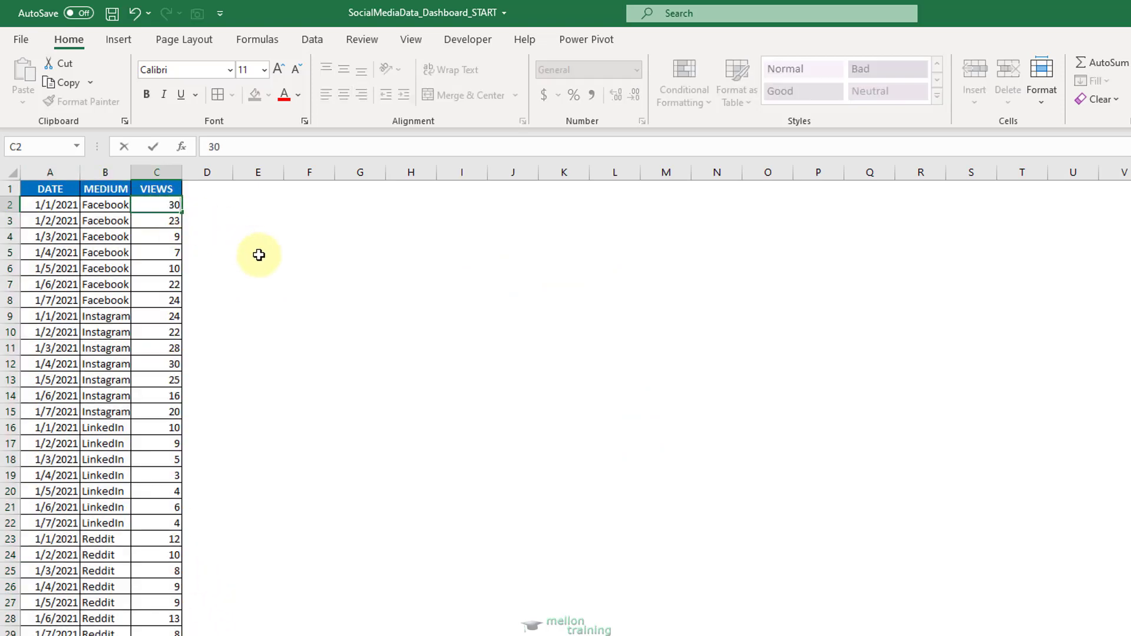
key(Return)
text(40)
key(Return)
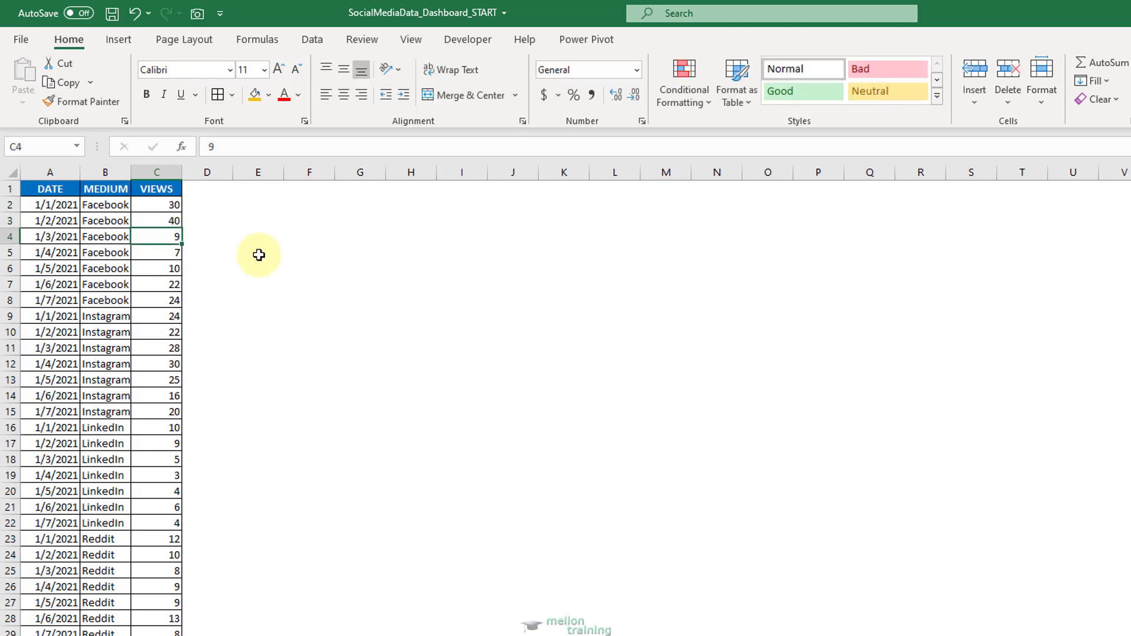
text(50)
key(Return)
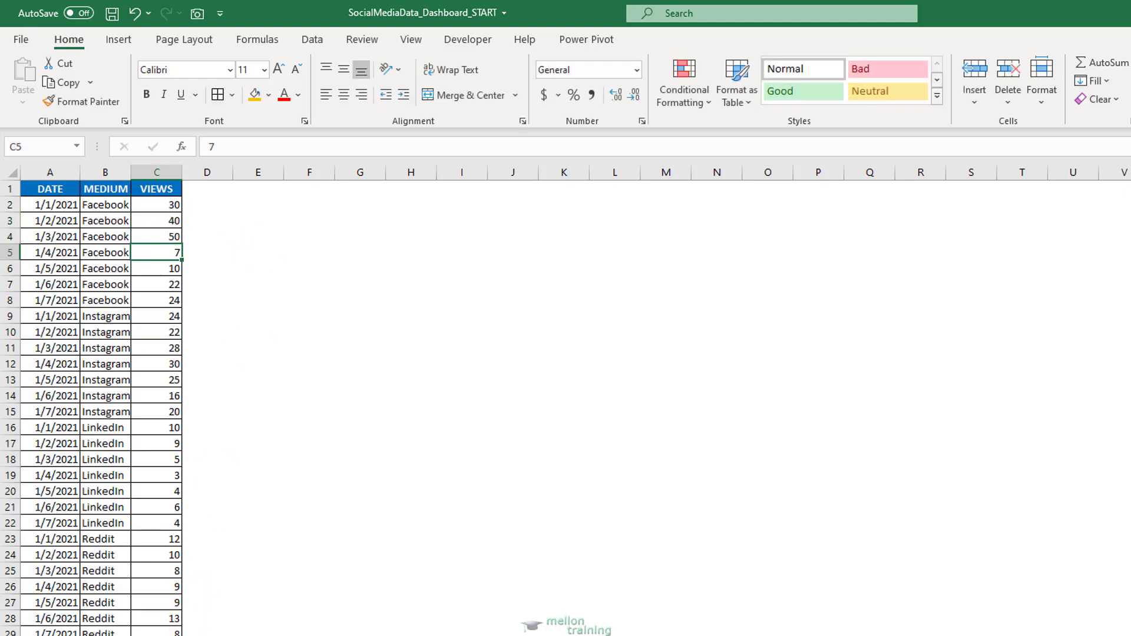
Return to the dashboard sheet and update the PivotTable from the edited source data with Refresh All.
key(ctrl+Page_Up)
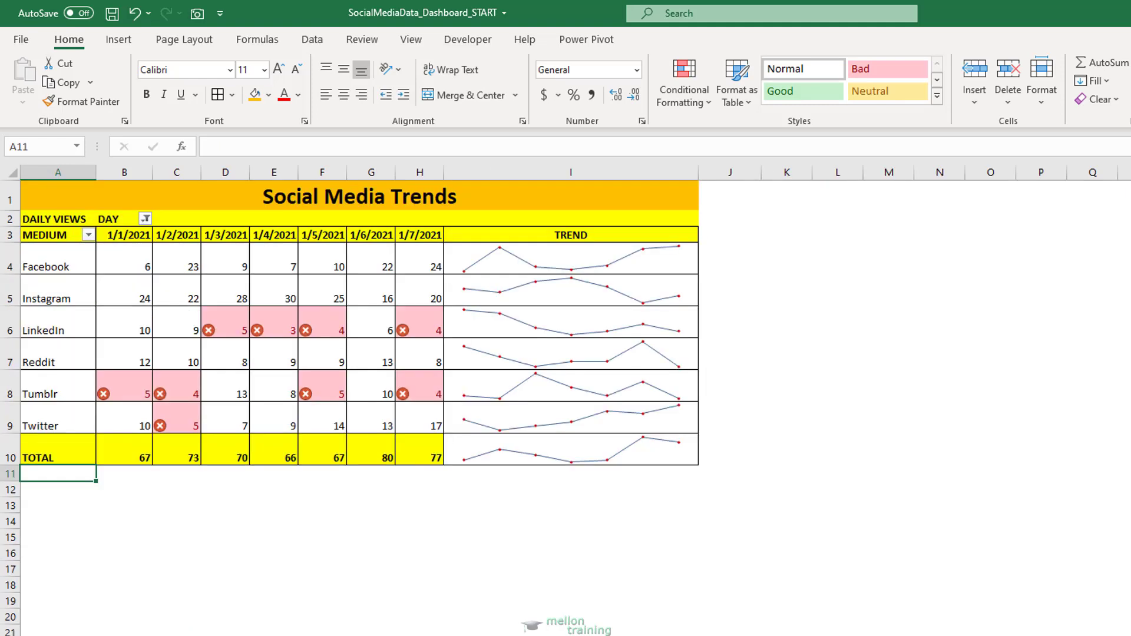
click(238, 288)
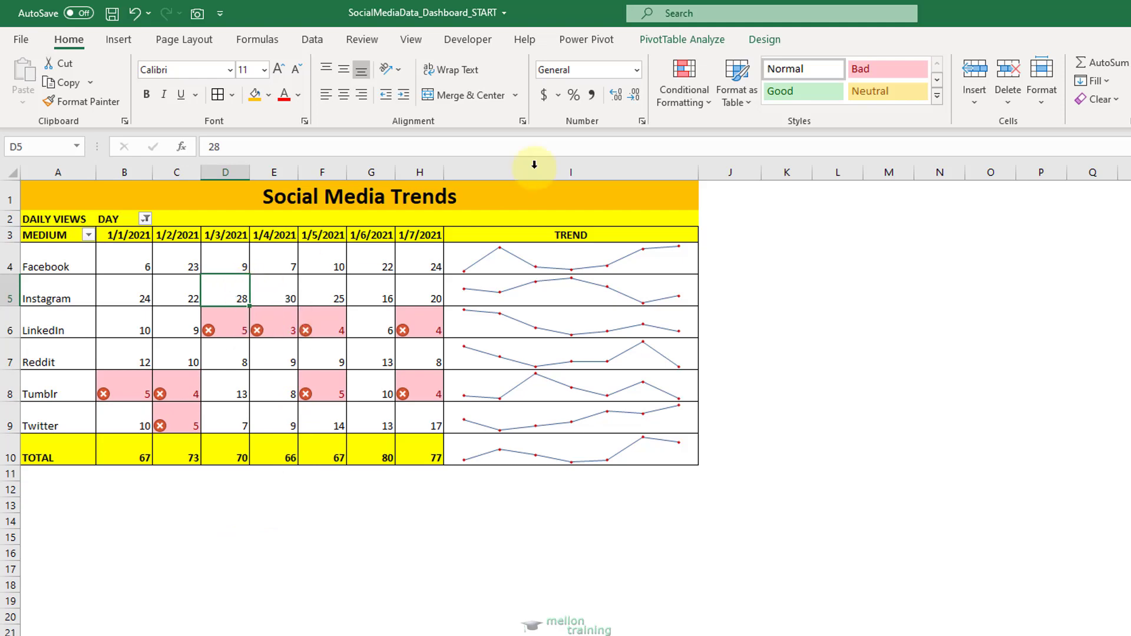
click(661, 40)
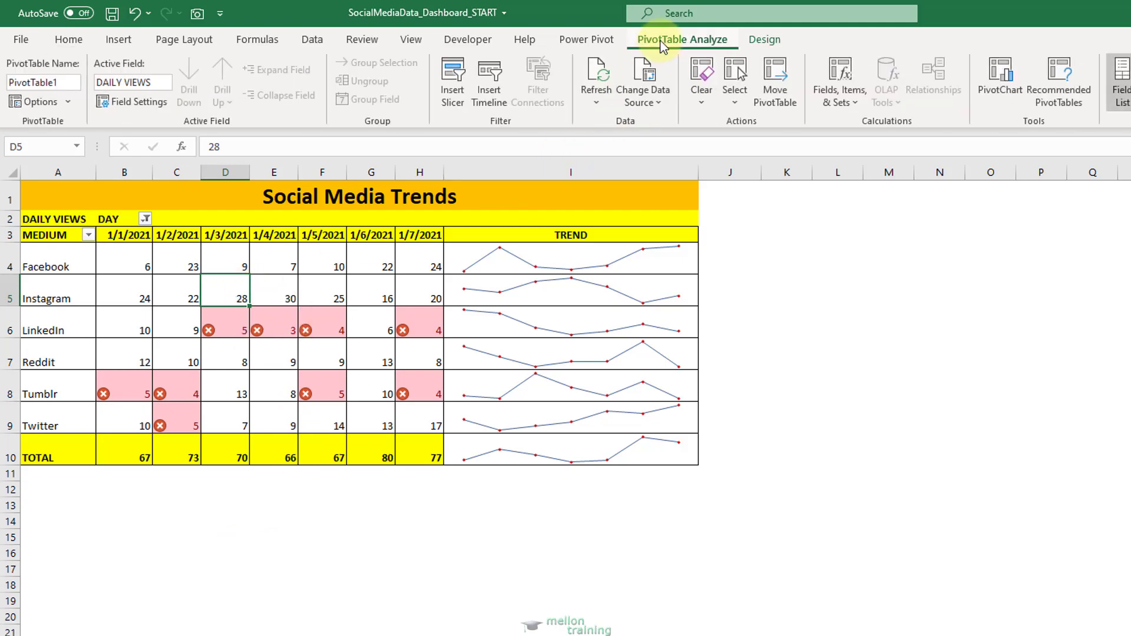
click(596, 99)
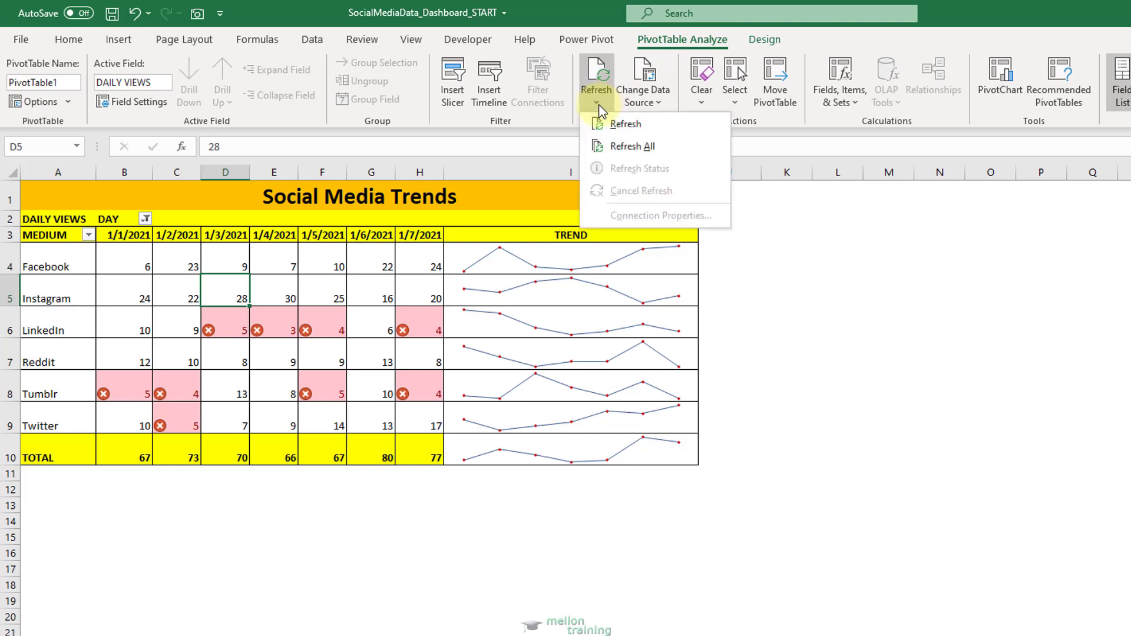
click(692, 149)
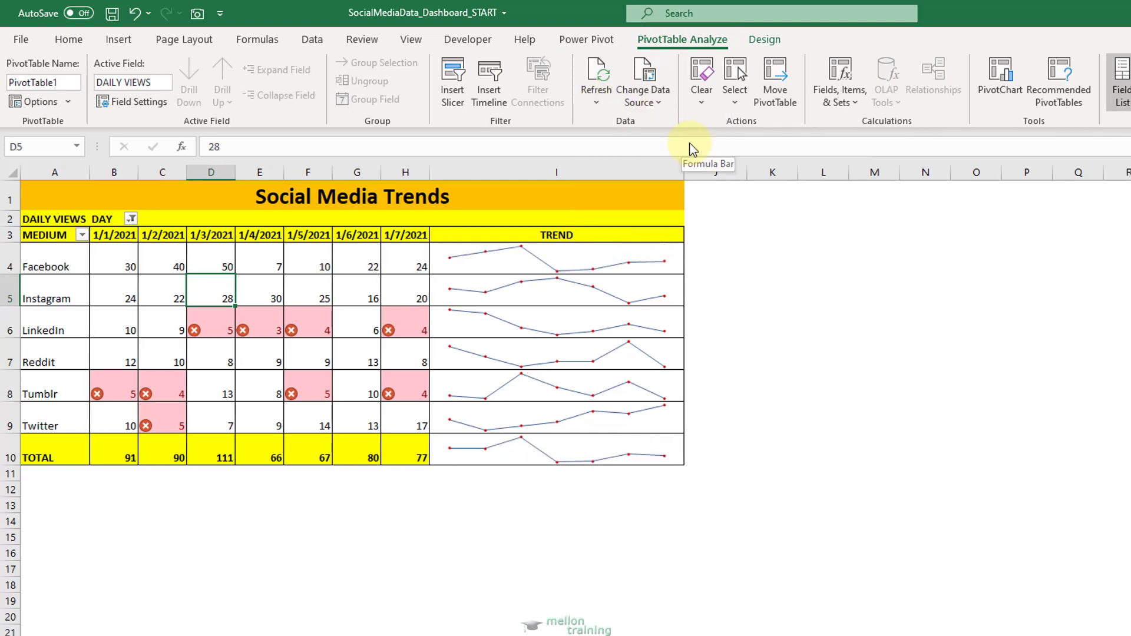